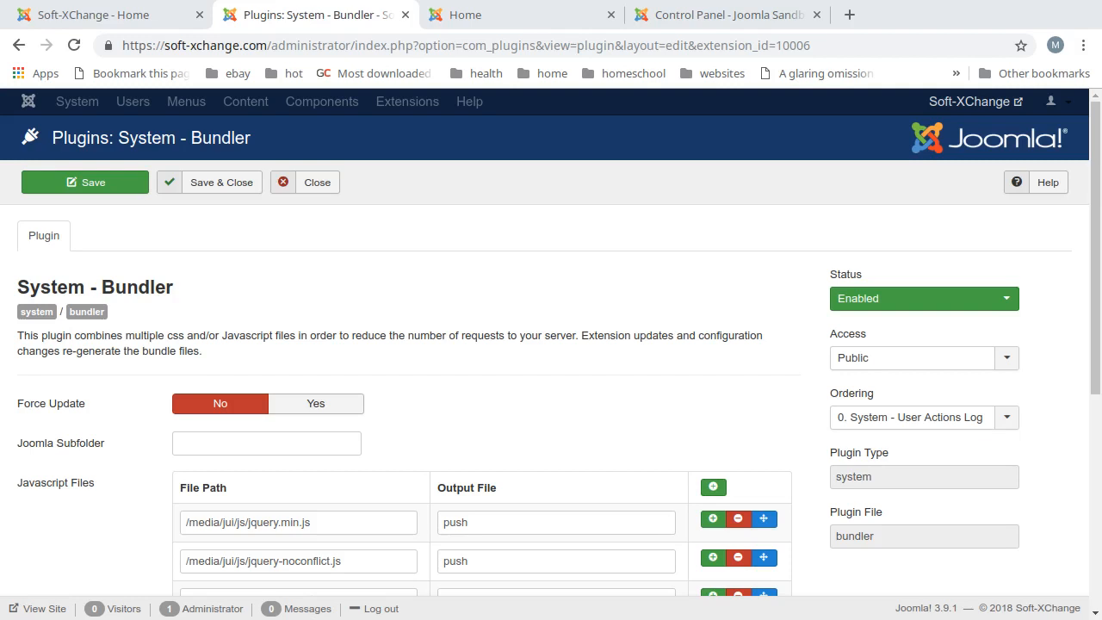
Examine the Bundler plugin's JavaScript and stylesheet file paths and the output file assigned to each.
scroll(589, 231, down, 5)
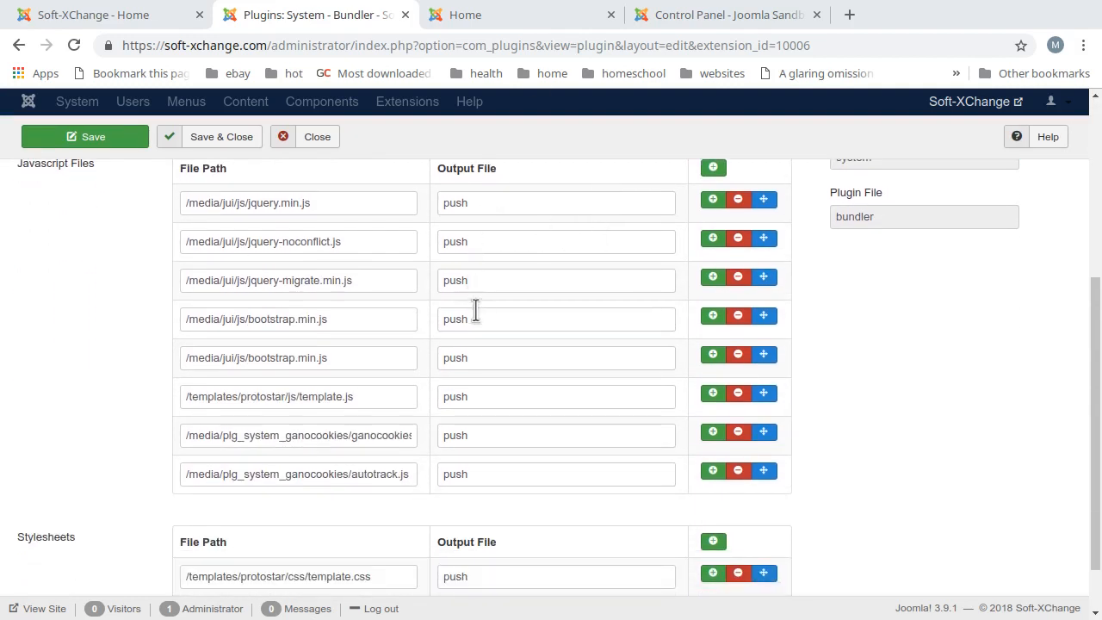
scroll(680, 362, down, 1)
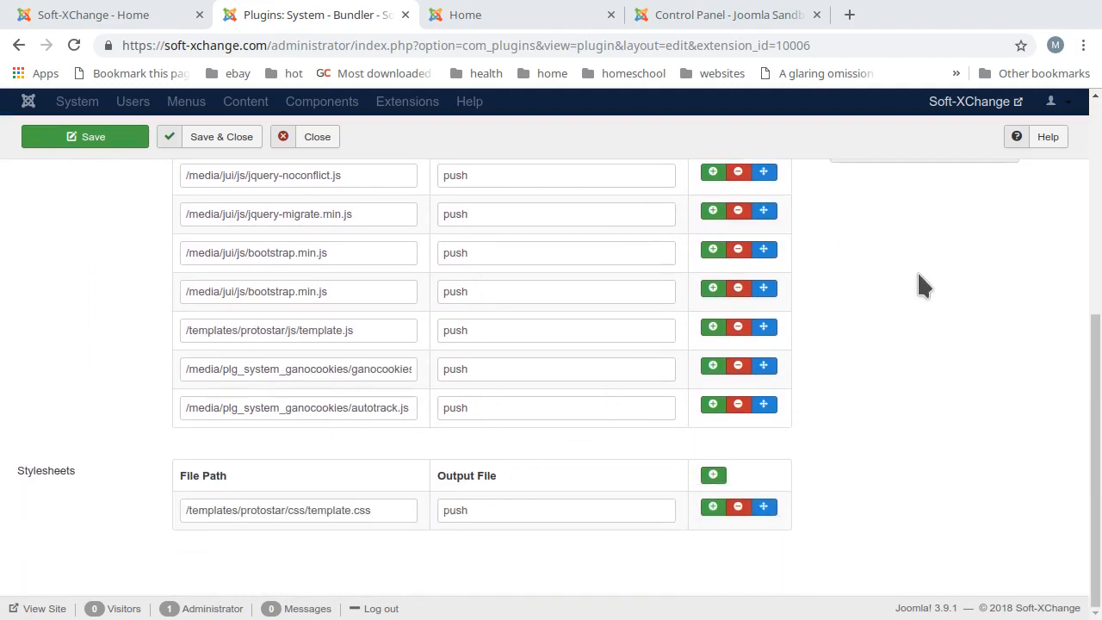
scroll(226, 382, up, 6)
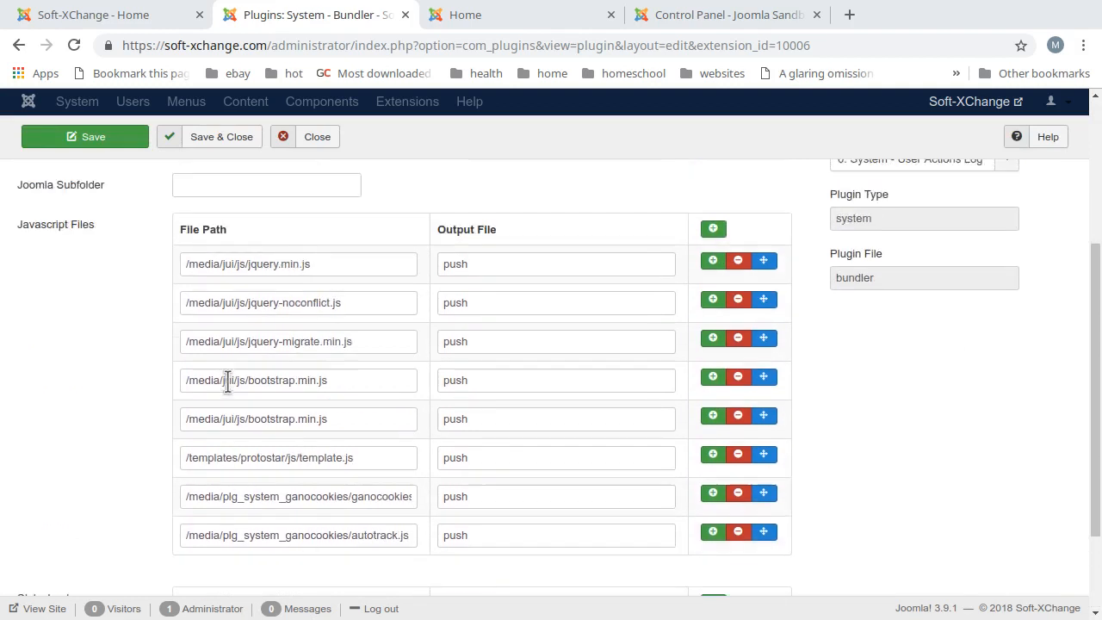
scroll(217, 392, down, 3)
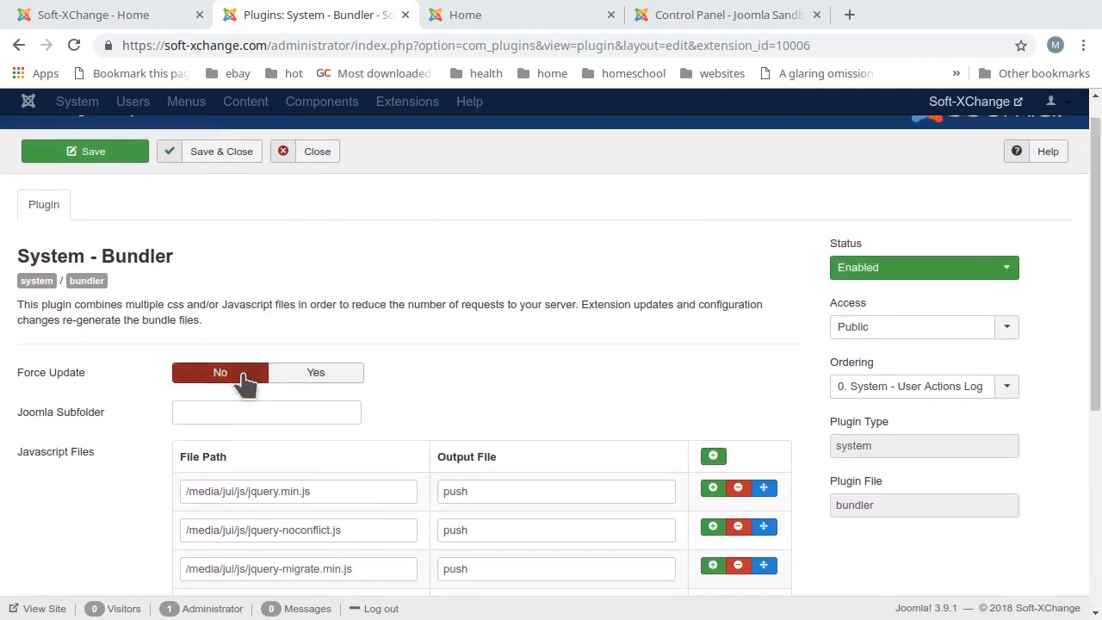
scroll(241, 373, down, 3)
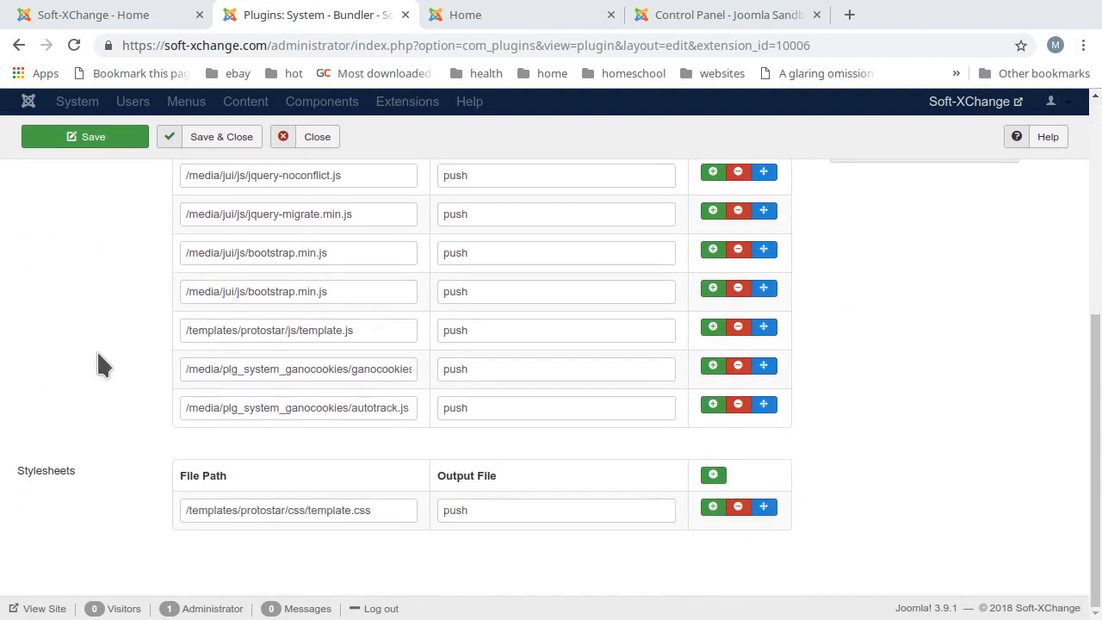
scroll(113, 347, up, 1)
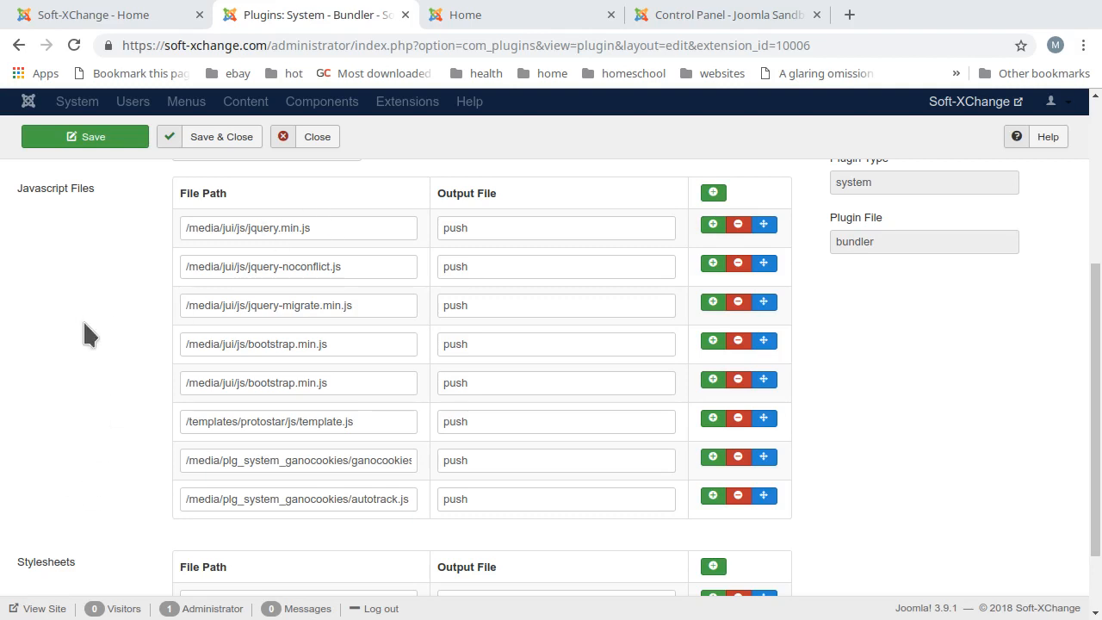
scroll(83, 320, down, 2)
scroll(84, 327, up, 1)
scroll(85, 333, up, 2)
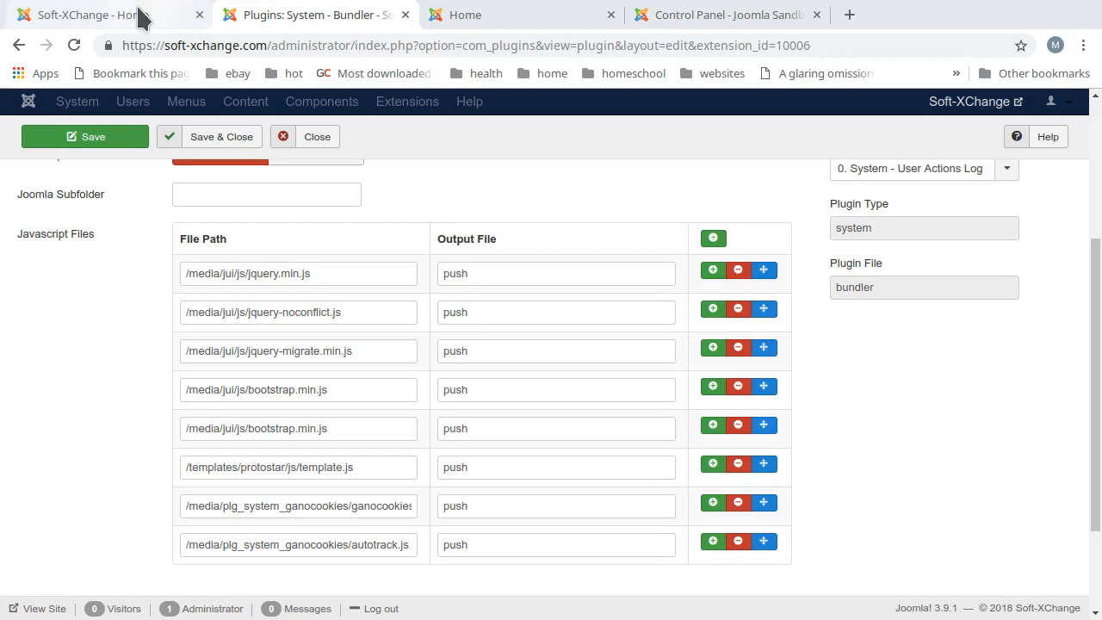
Set the System - Bundler plugin's status to Disabled and save the plugin.
scroll(73, 280, up, 3)
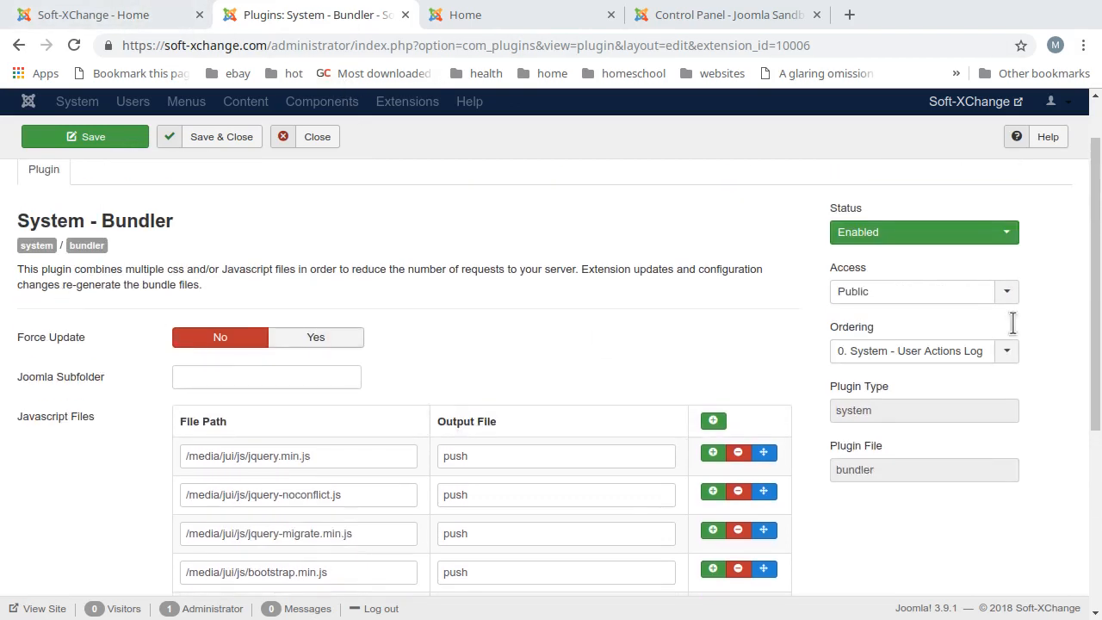
click(902, 236)
click(874, 276)
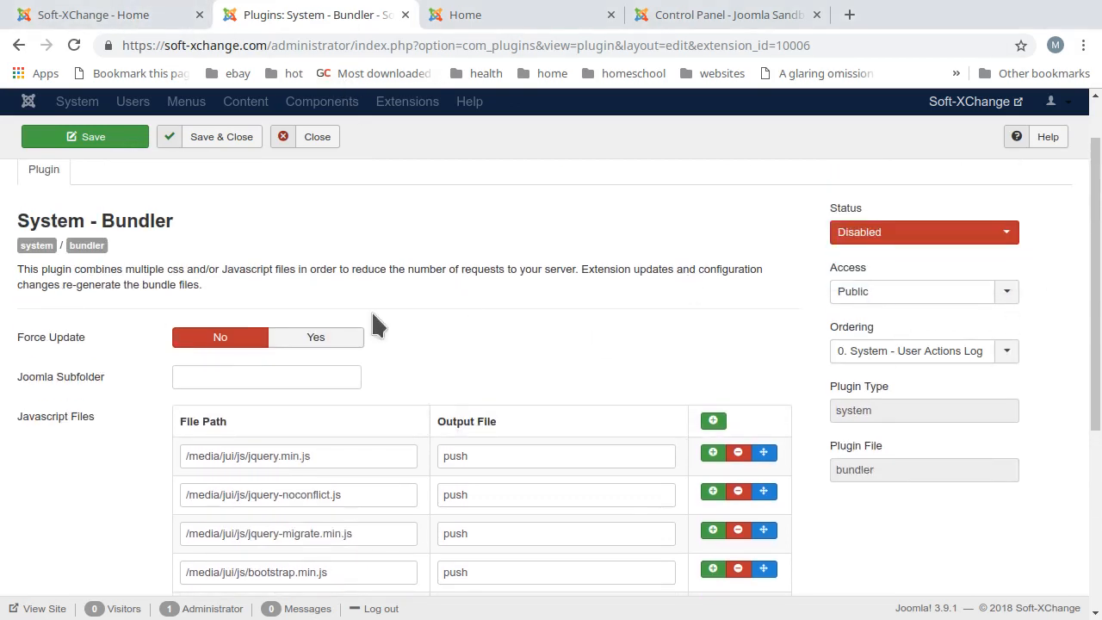
click(44, 138)
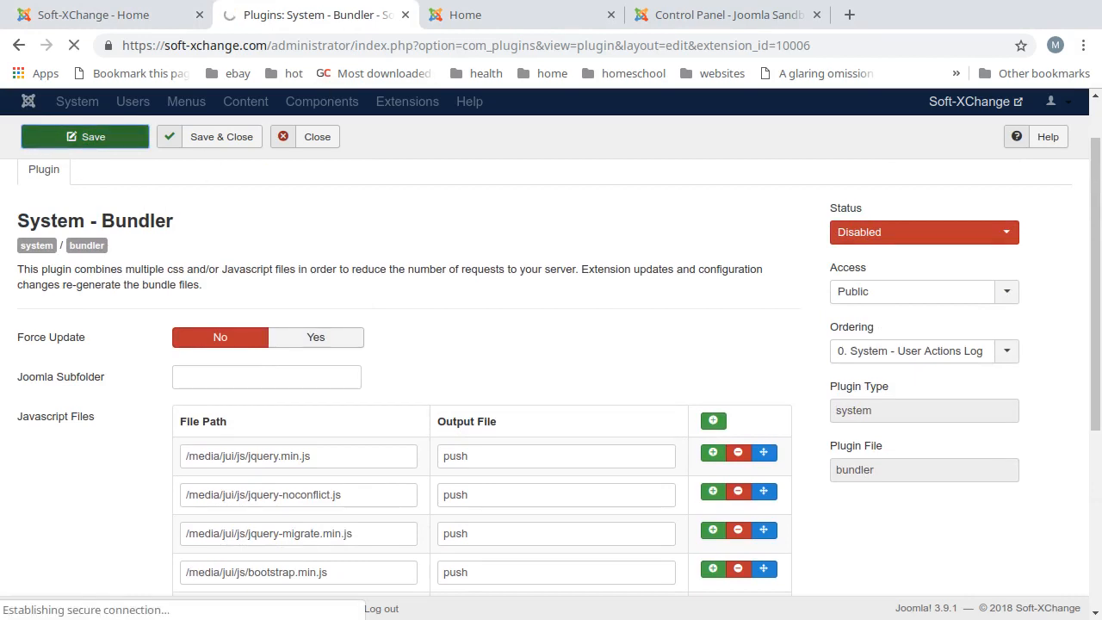
Reload the Soft-XChange home page with the developer tools open and show its loaded sources.
click(130, 15)
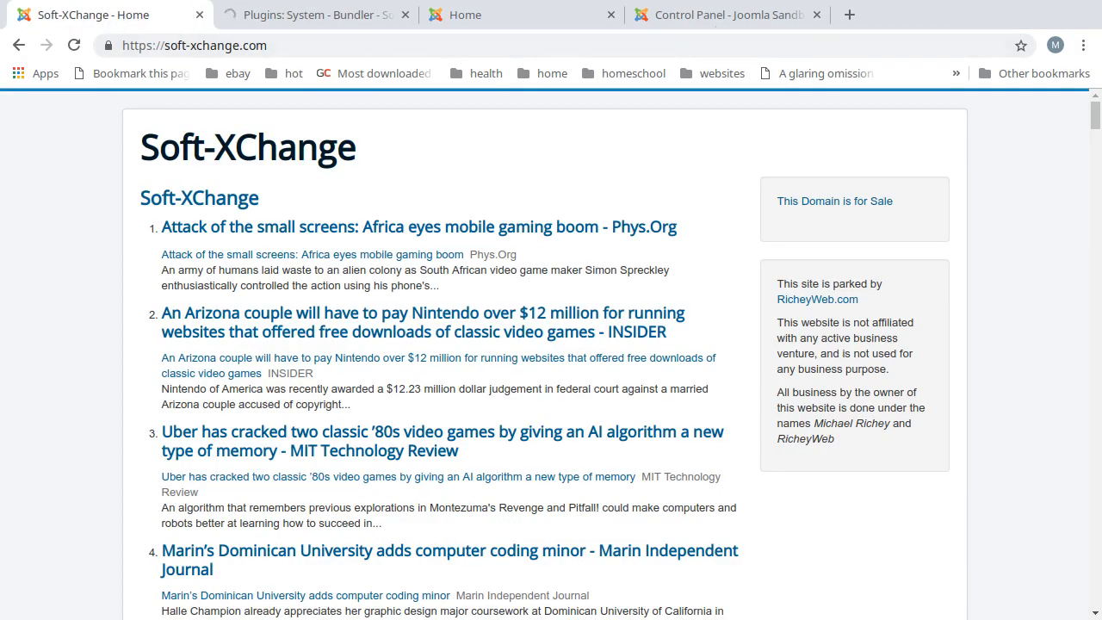
key(ctrl+shift+i)
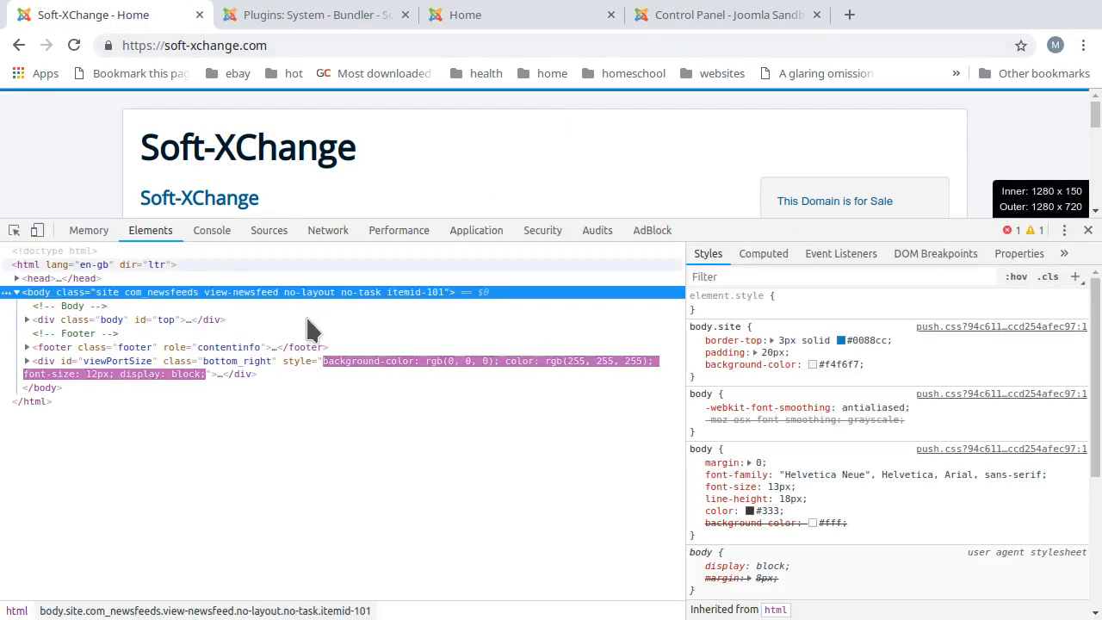
click(74, 46)
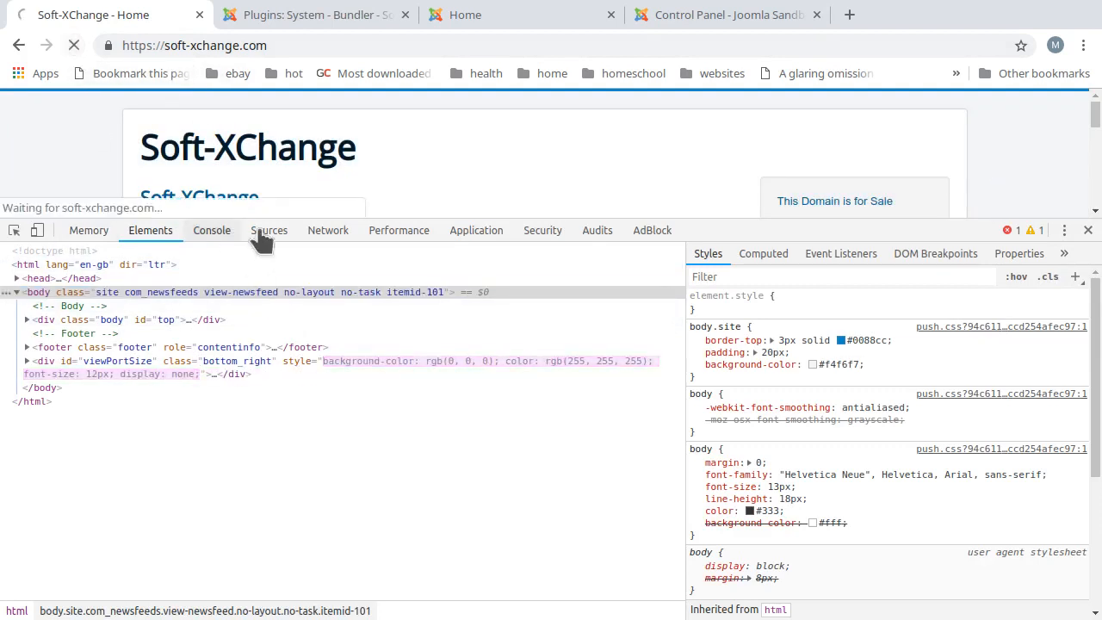
click(268, 229)
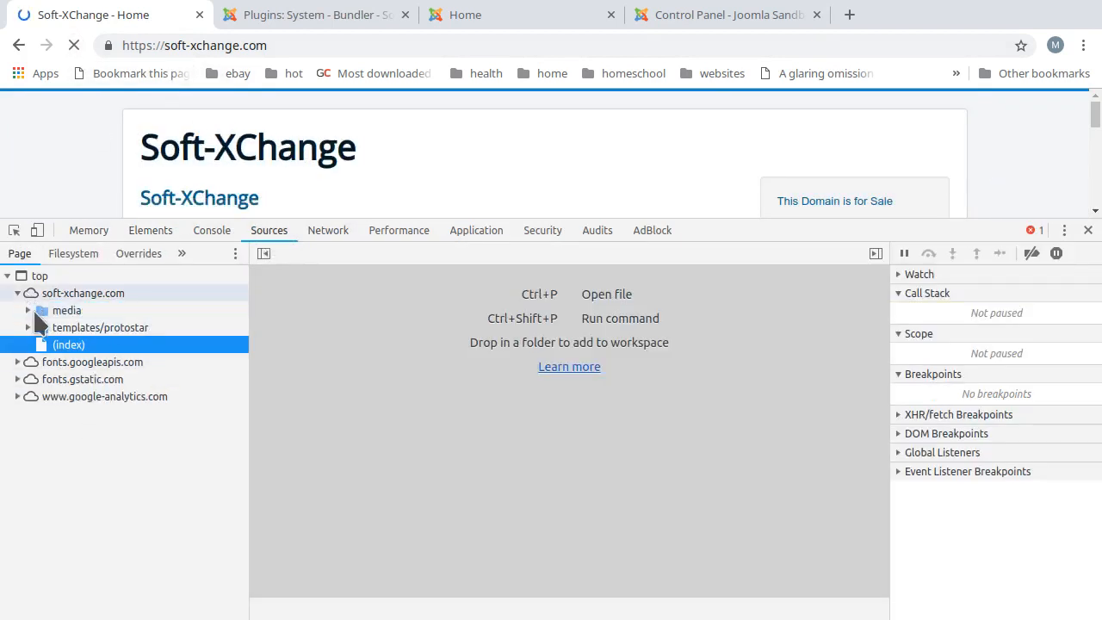
Expand the media and templates/protostar source folders, including jui/js, plg_system_ganocookies, css and js, to examine the individually loaded files.
click(28, 310)
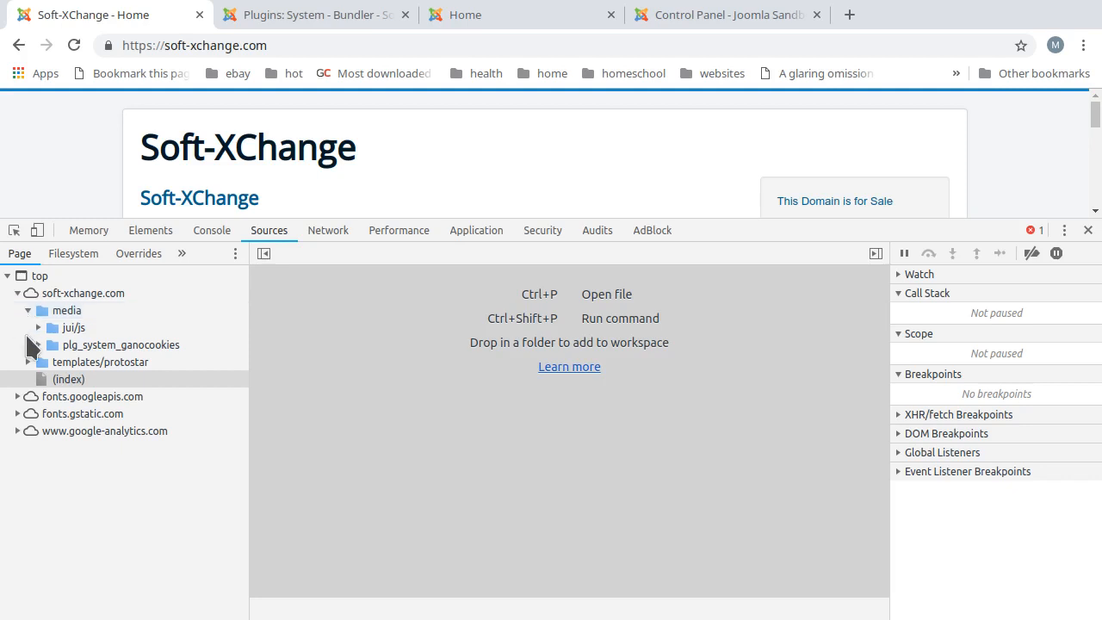
click(38, 327)
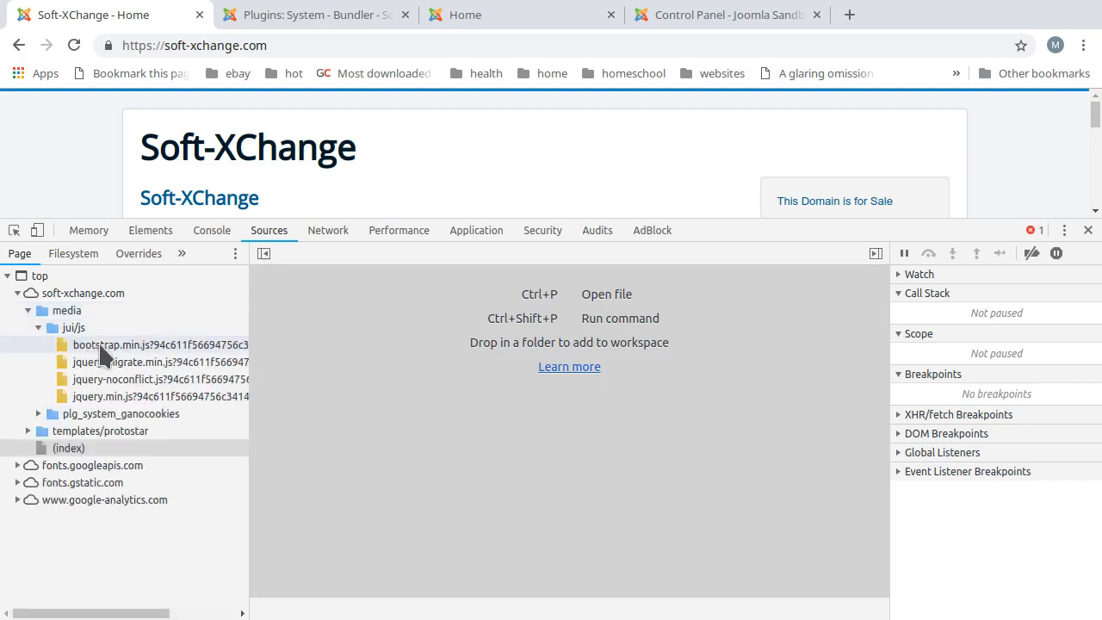
click(38, 414)
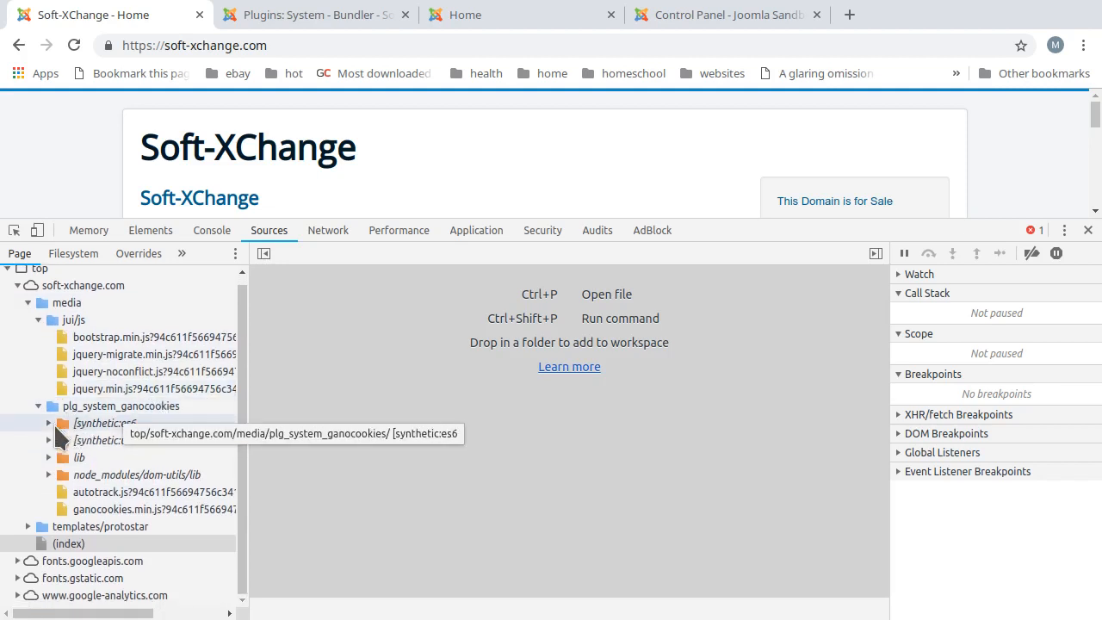
click(27, 526)
scroll(38, 542, down, 1)
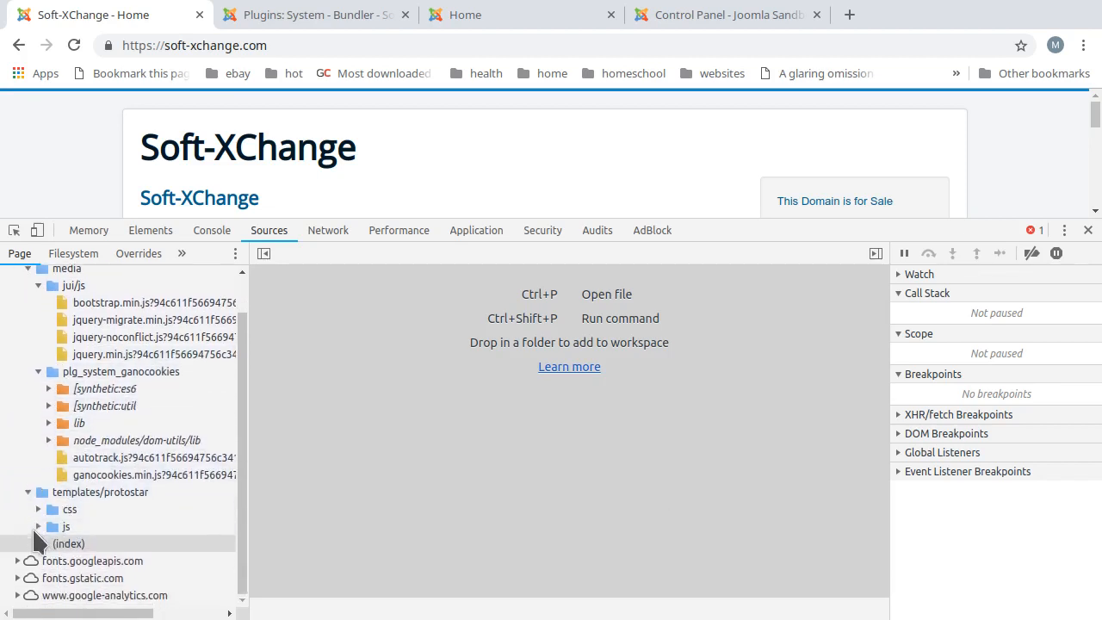
click(38, 526)
click(38, 508)
scroll(230, 479, down, 1)
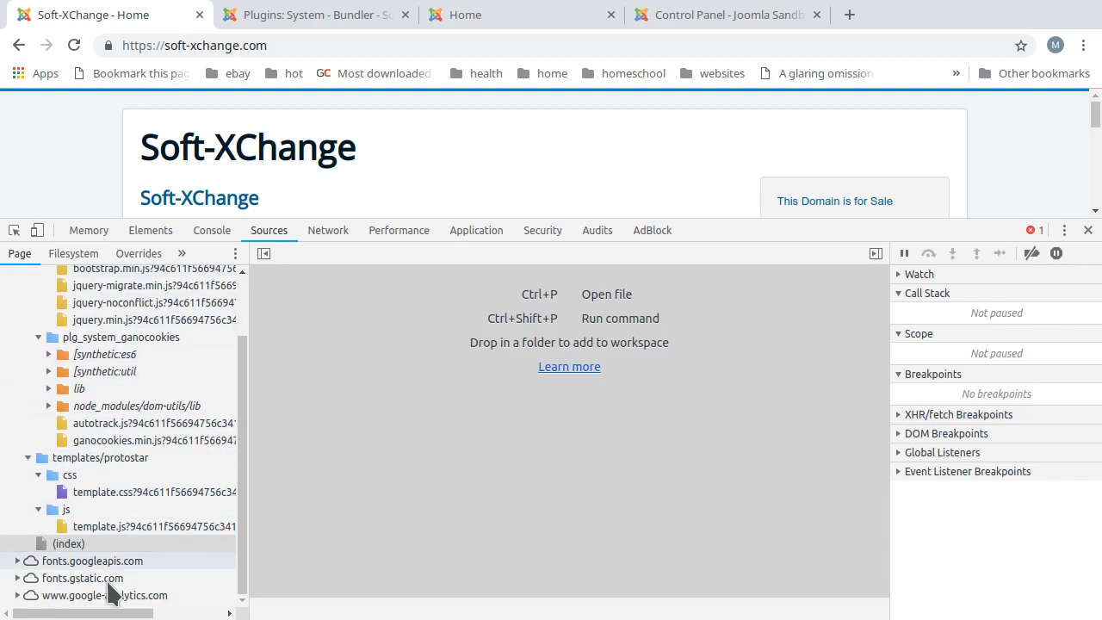
scroll(158, 370, up, 2)
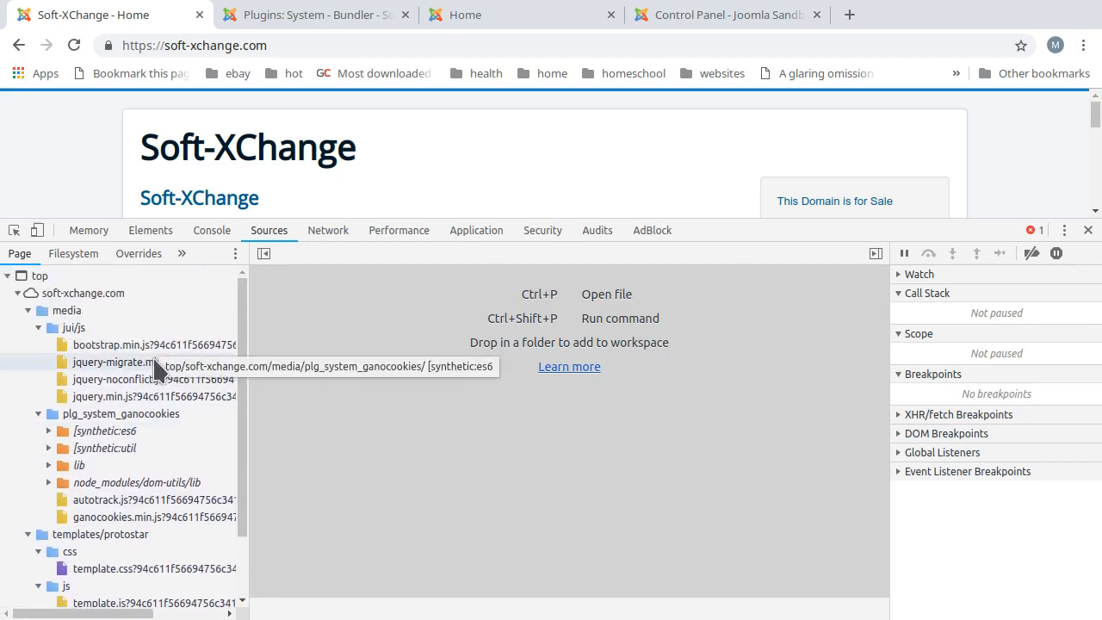
Set the System - Bundler plugin's status back to Enabled and save the plugin.
click(314, 16)
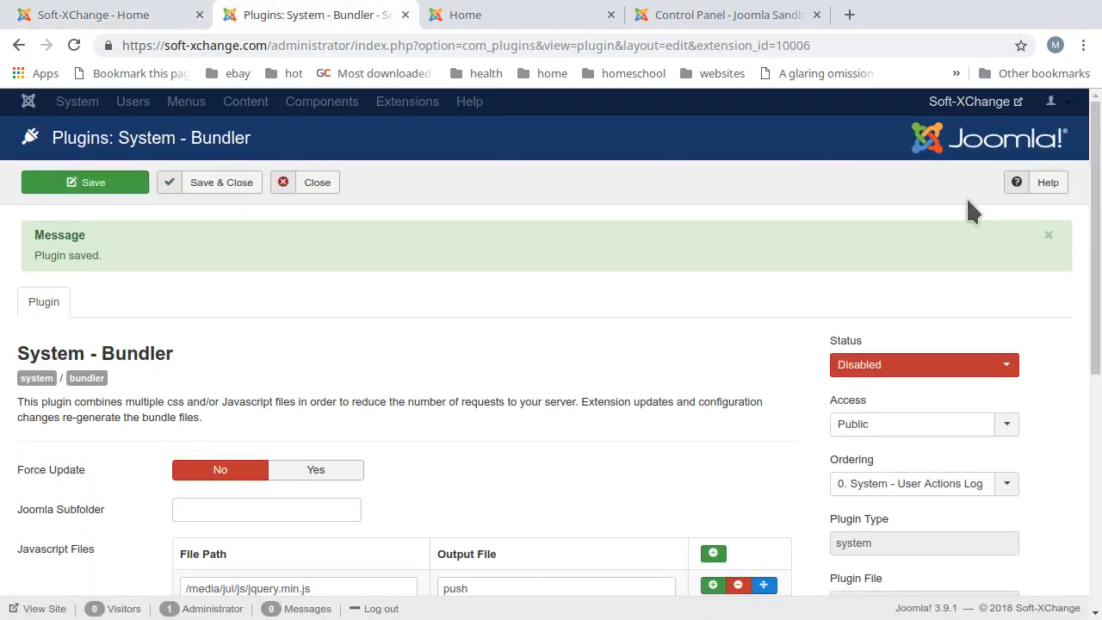
click(919, 361)
click(895, 387)
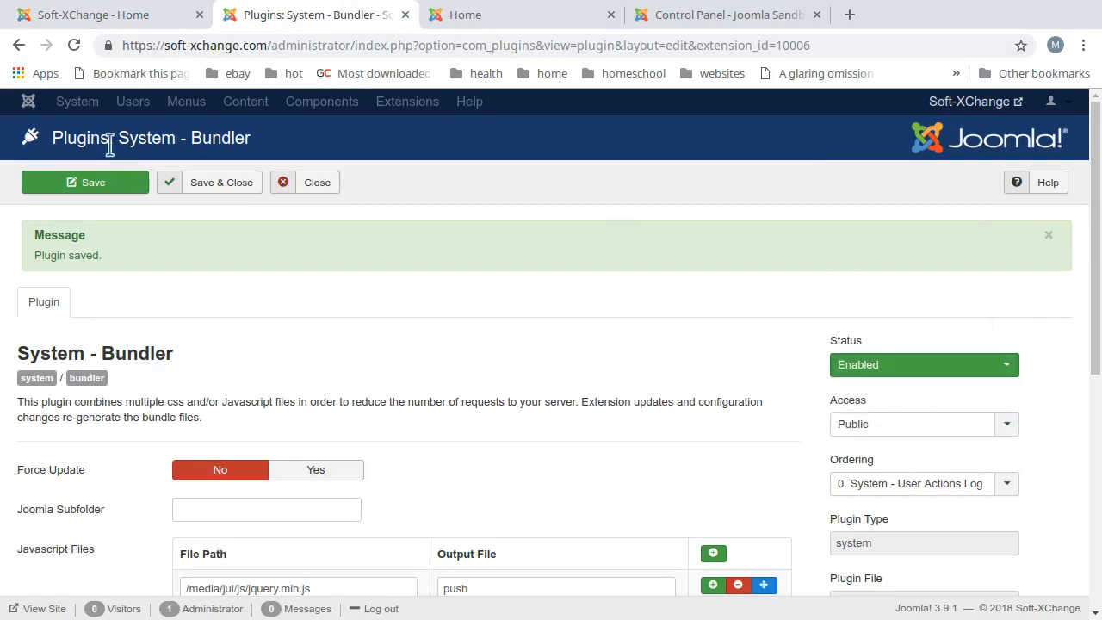
click(89, 196)
Reload the Soft-XChange home page and expand the css and js folders under media/plg_system_bundler in its sources.
click(142, 19)
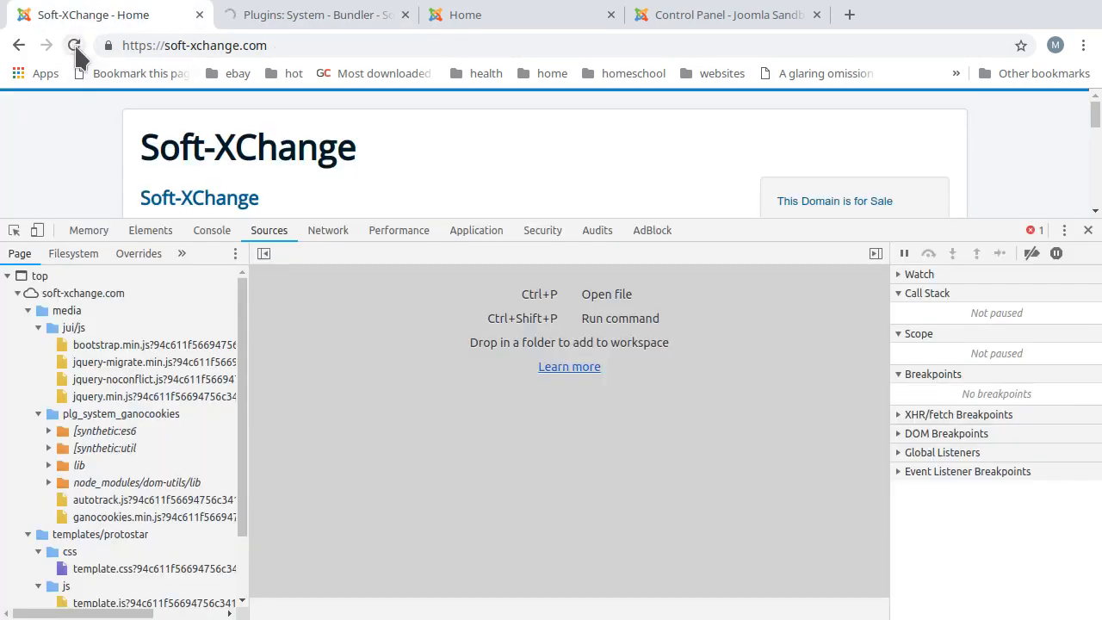
click(74, 44)
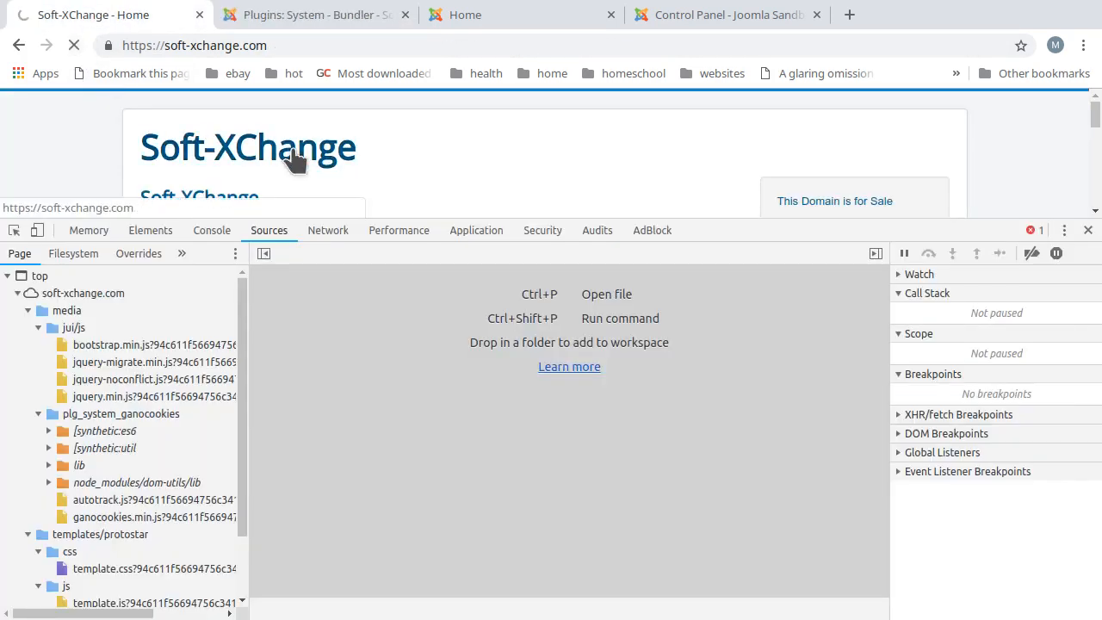
click(28, 310)
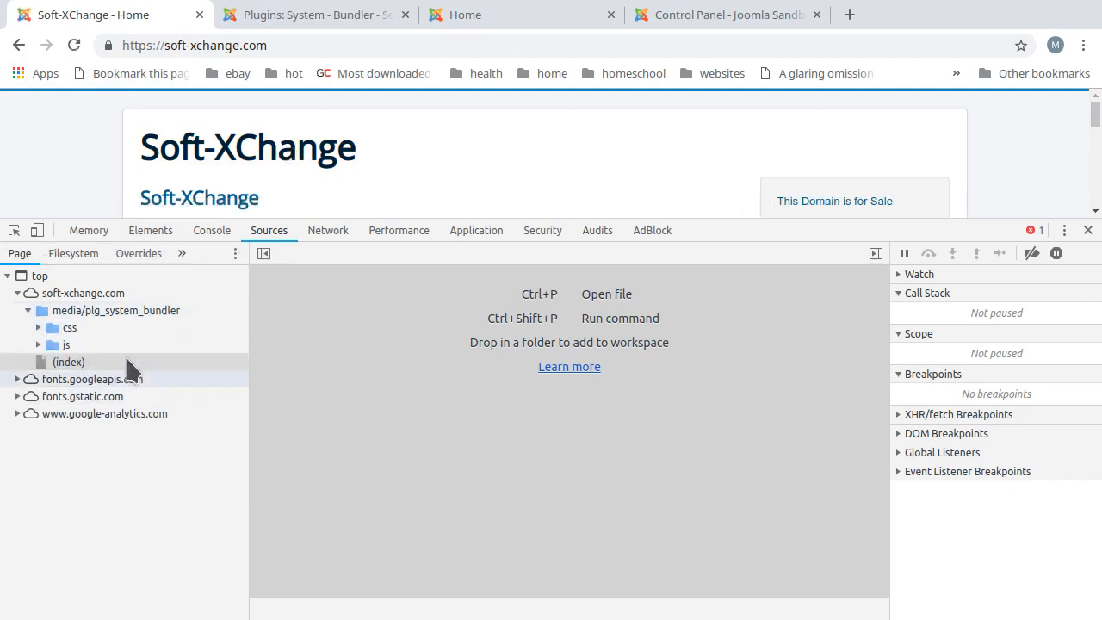
click(39, 327)
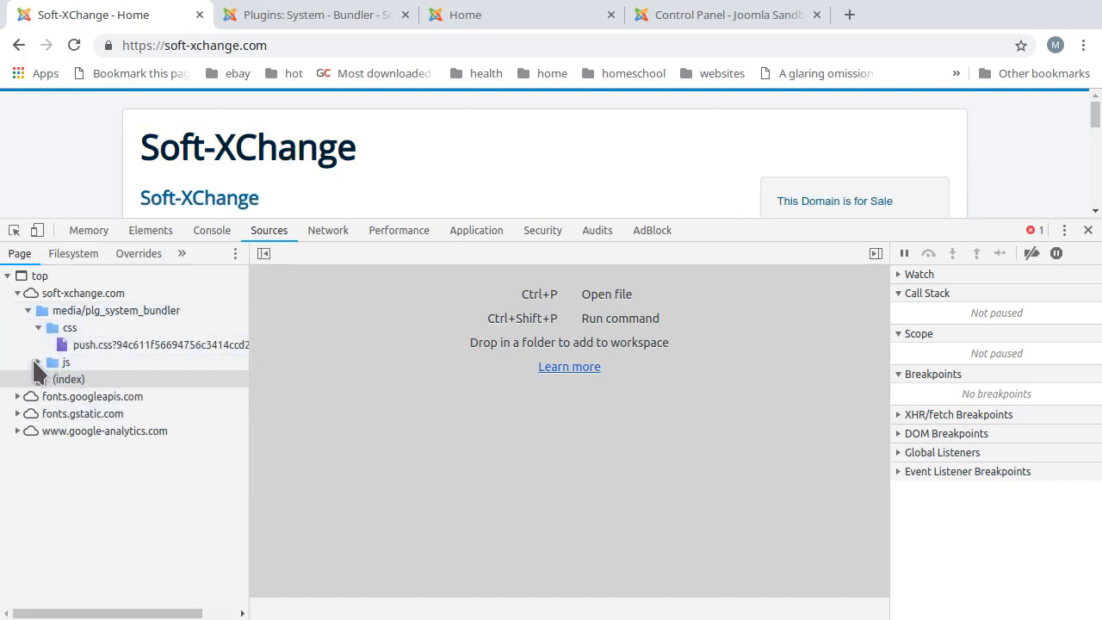
click(38, 362)
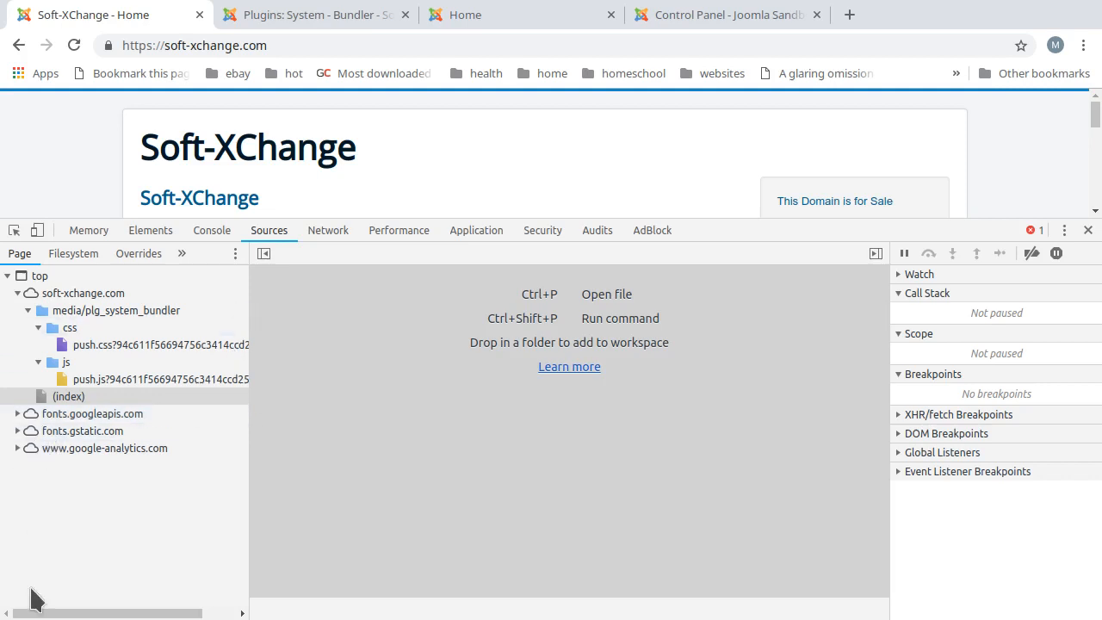
Return to the Bundler plugin's settings and review its general options and listed JavaScript and stylesheet files.
click(323, 18)
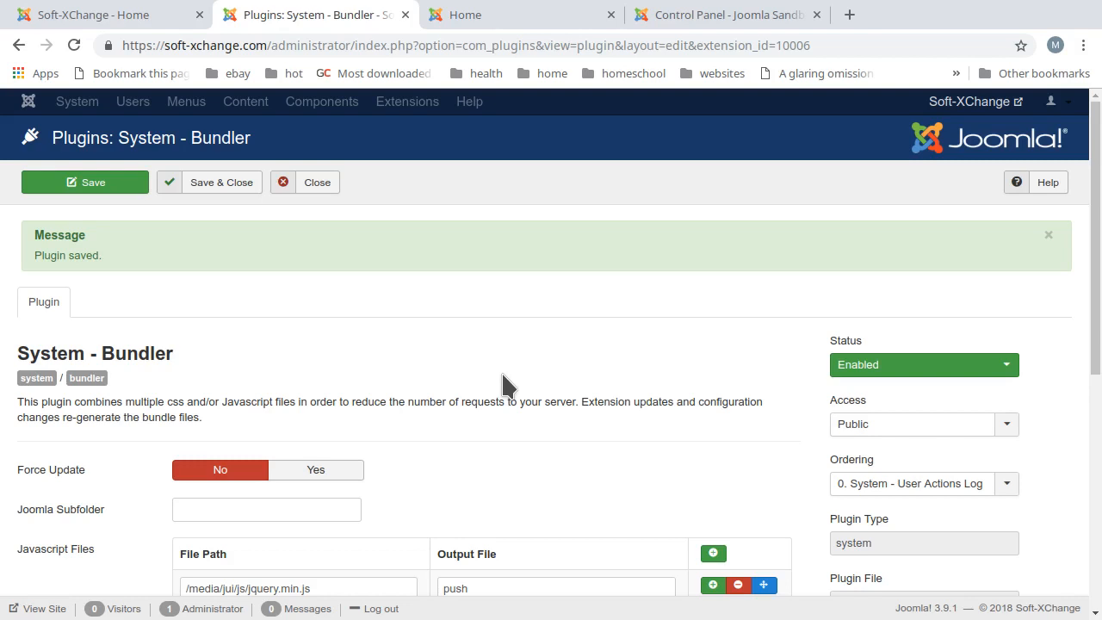
scroll(509, 387, down, 3)
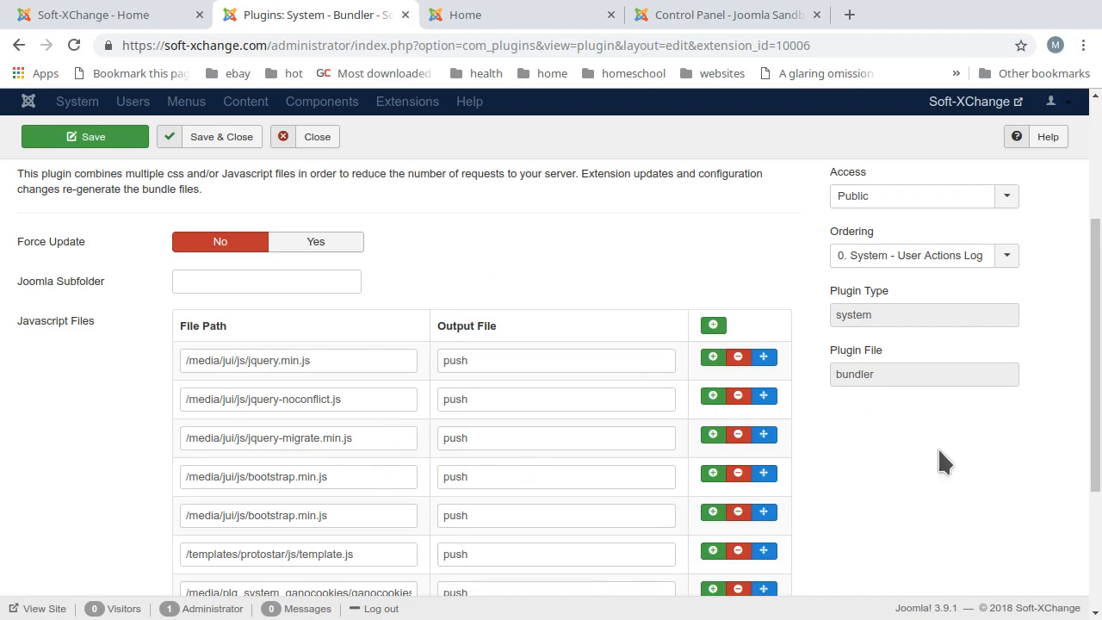
scroll(937, 456, down, 2)
scroll(932, 457, down, 1)
scroll(930, 457, up, 3)
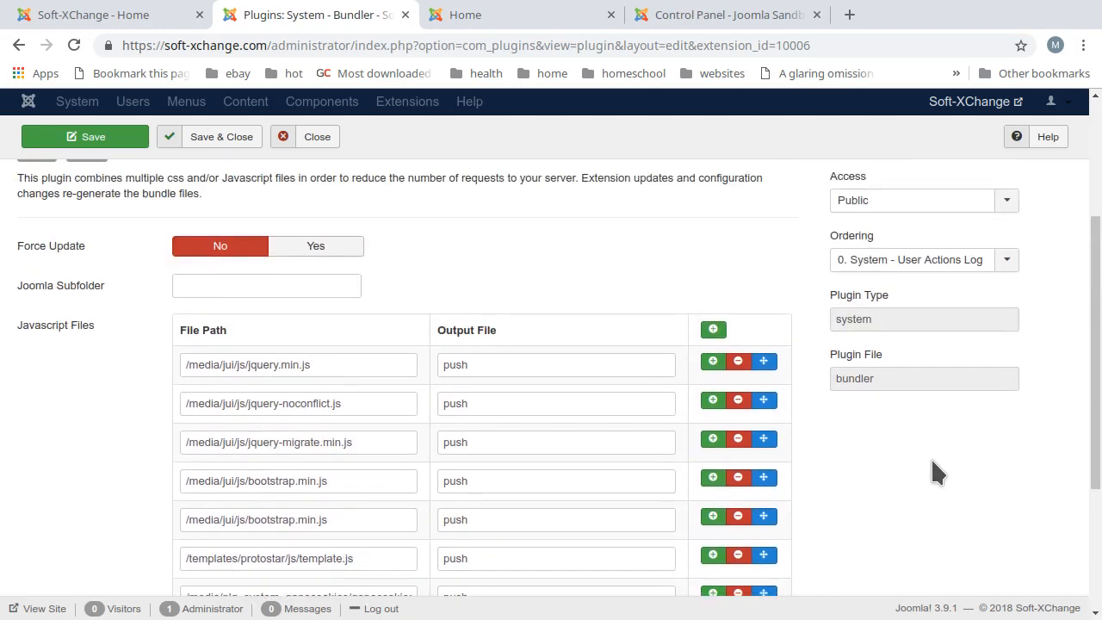
scroll(930, 456, down, 2)
scroll(932, 461, up, 5)
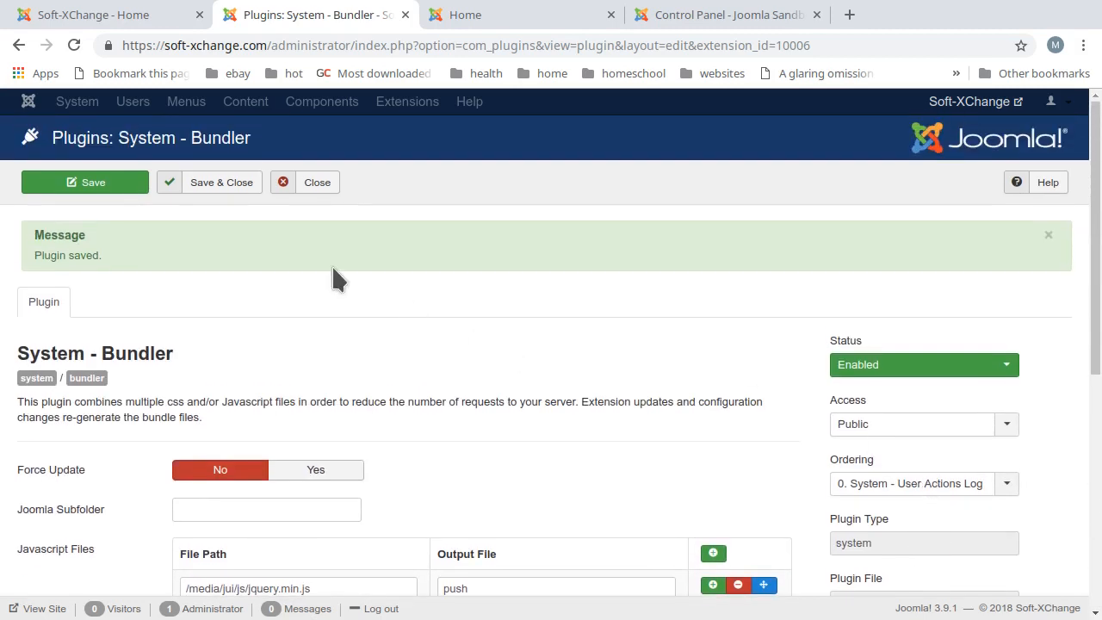
click(479, 19)
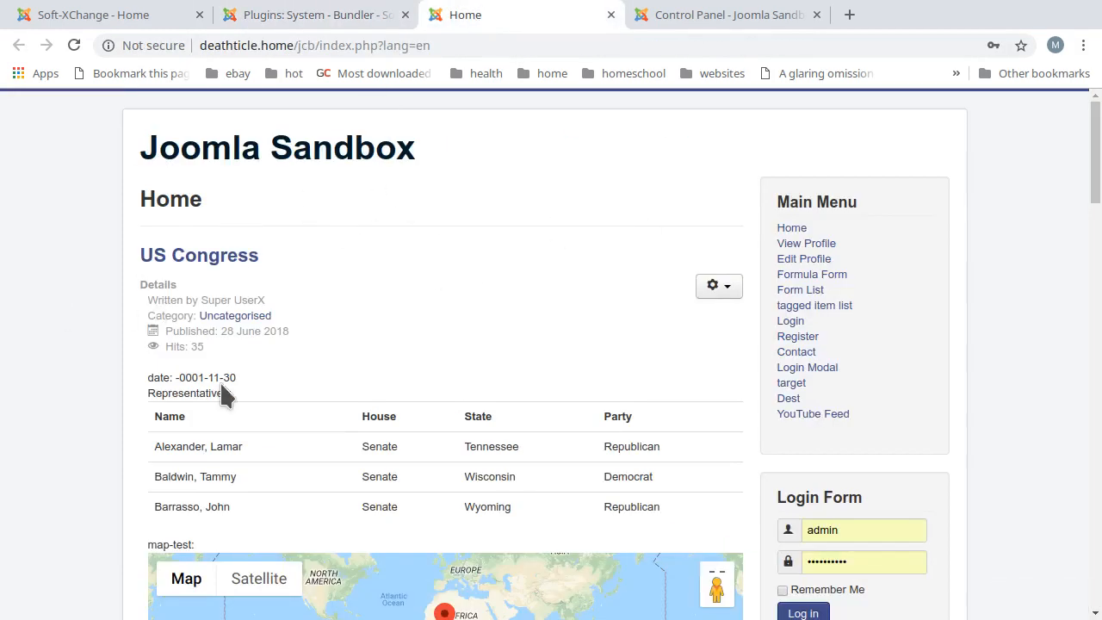
click(284, 14)
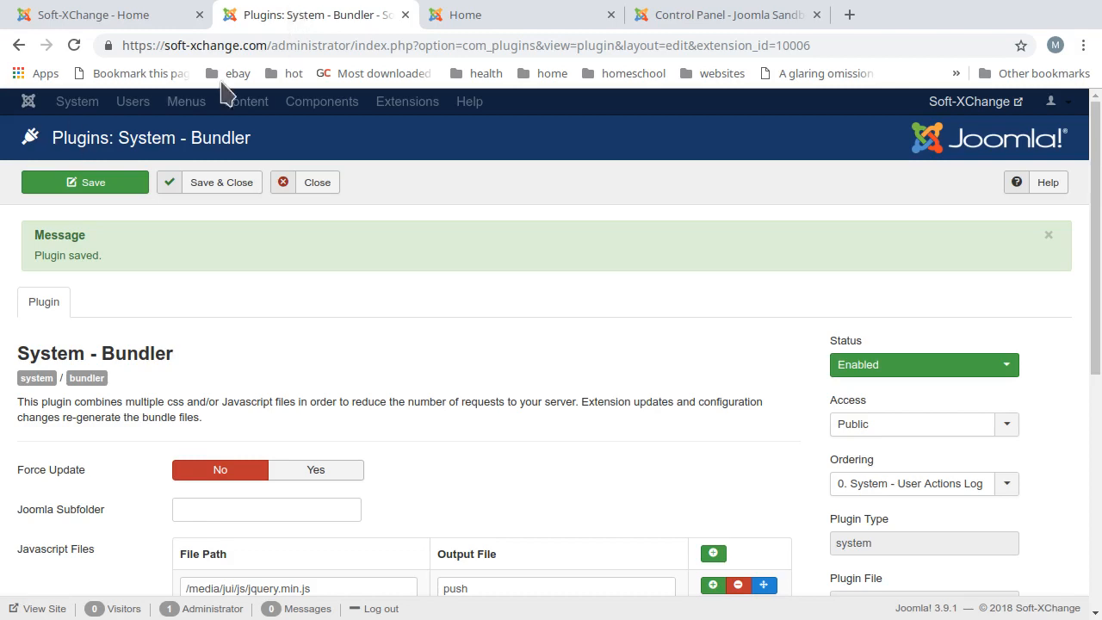
click(483, 20)
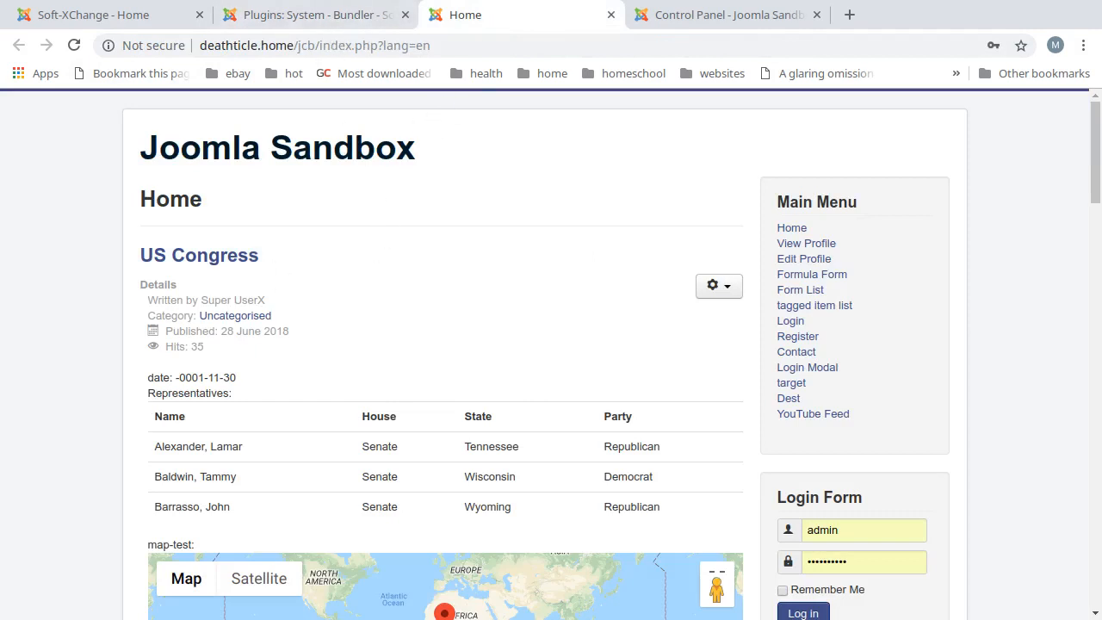
click(309, 15)
click(75, 21)
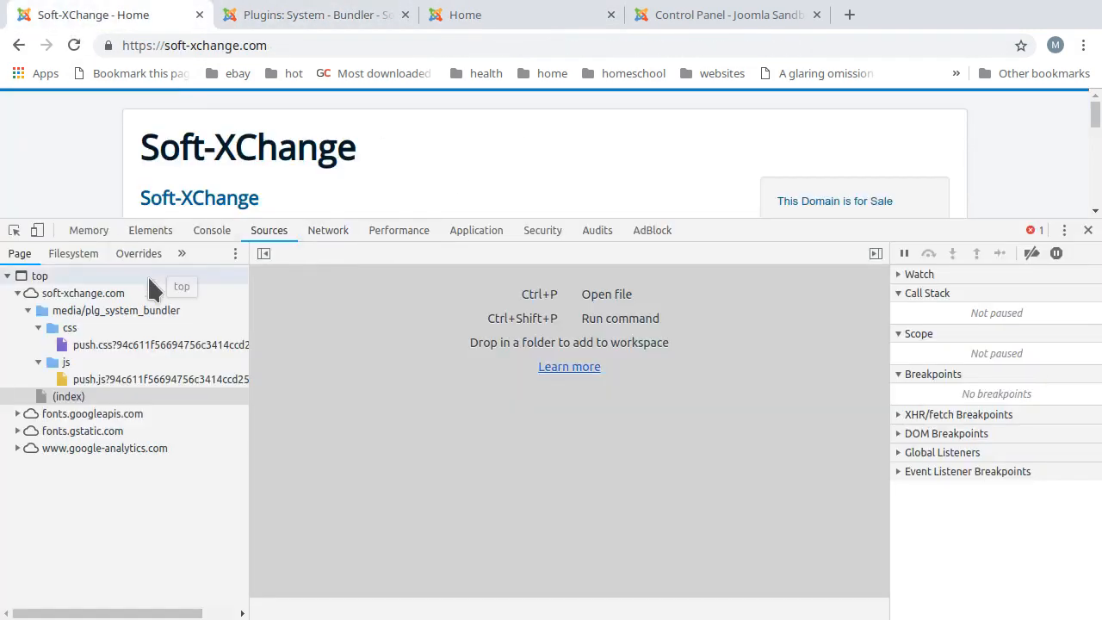
Delete both stored cookies for soft-xchange.com and reload the home page with its network requests shown.
click(451, 234)
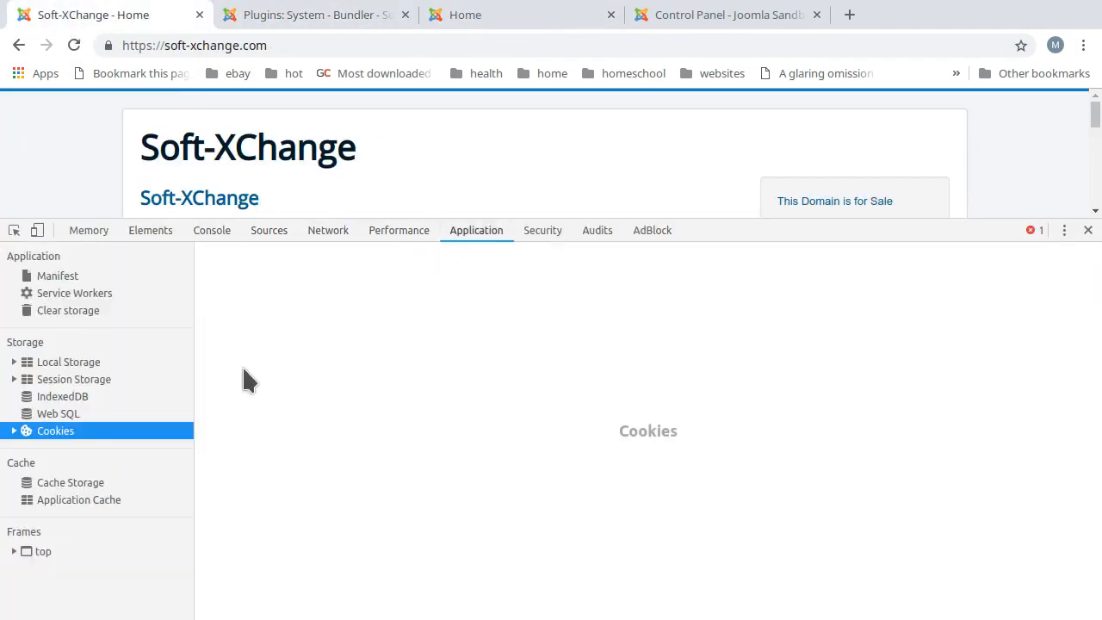
click(15, 431)
click(77, 445)
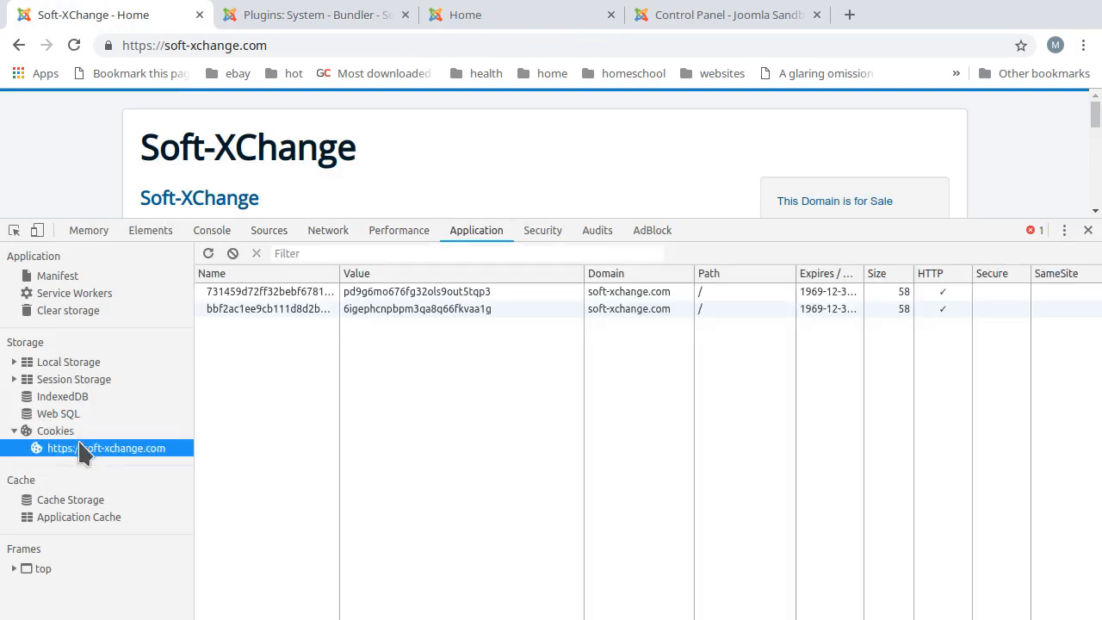
click(291, 297)
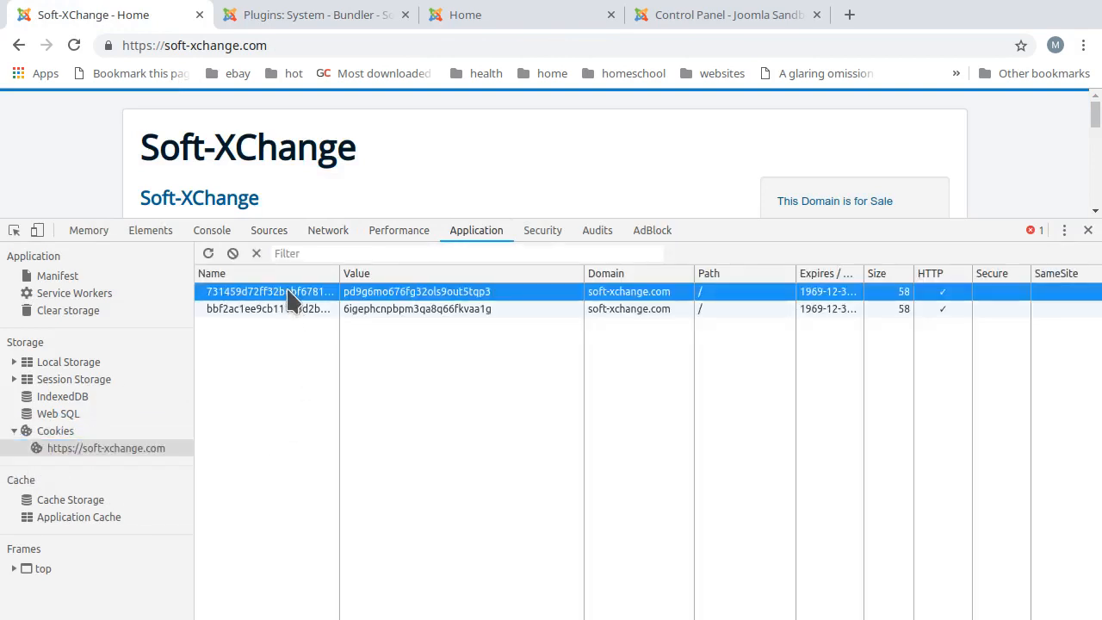
key(Delete)
key(Delete)
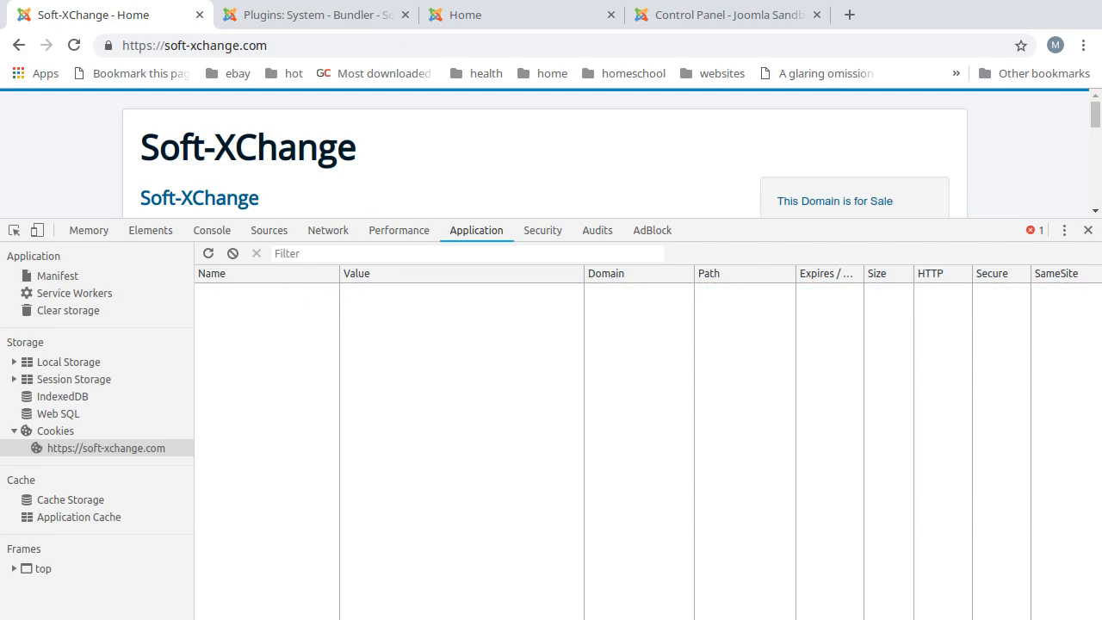
click(335, 231)
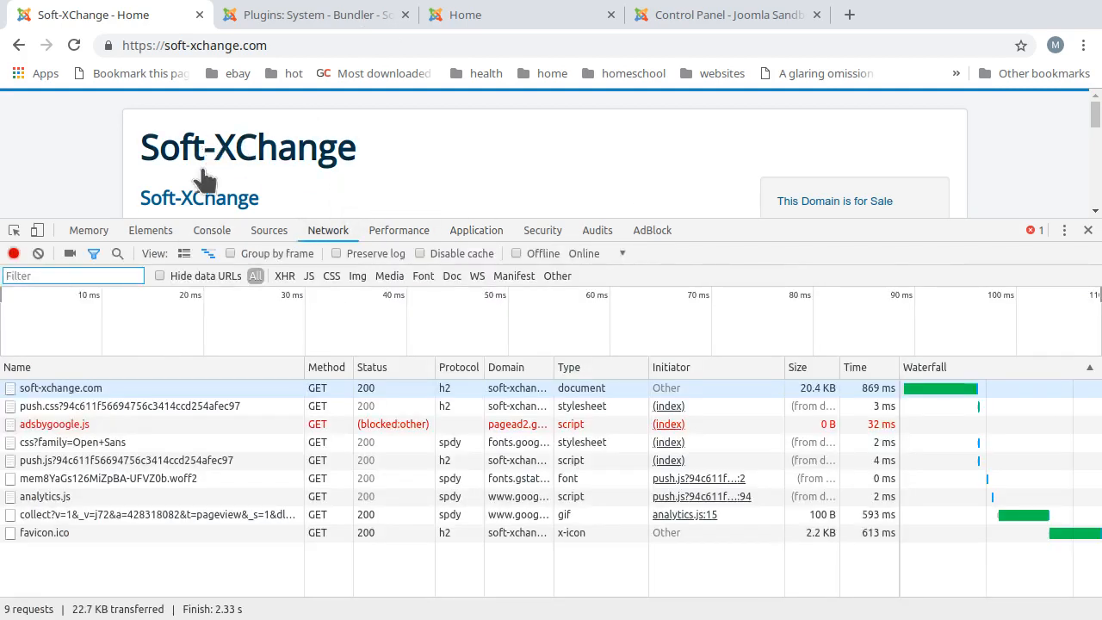
click(74, 48)
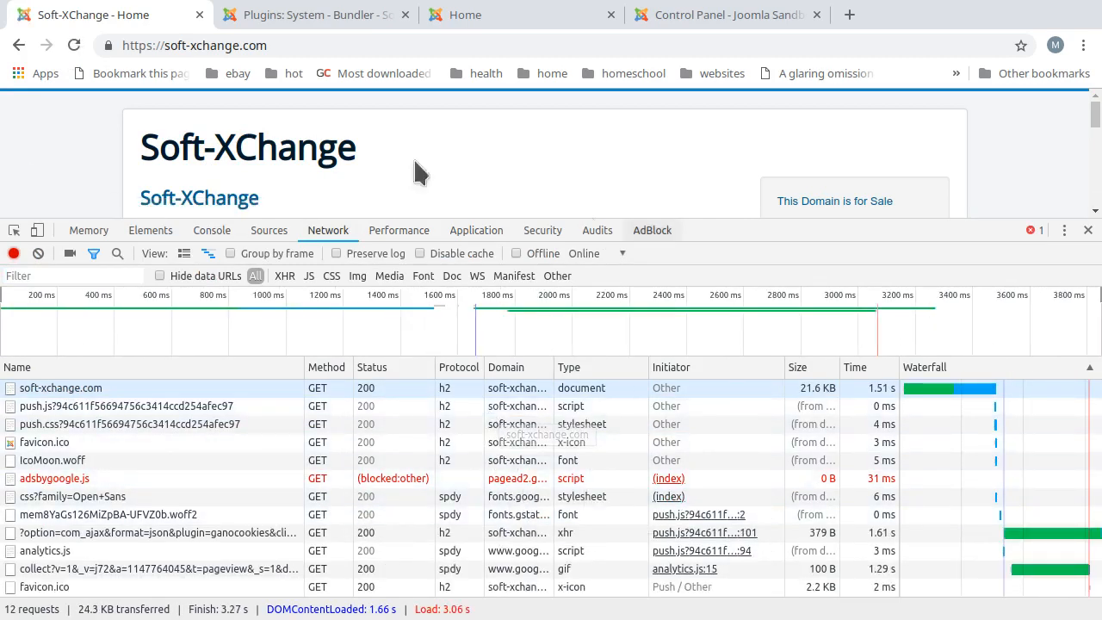
Delete the newly stored soft-xchange.com cookie and reload the home page again to examine its network requests.
click(480, 234)
click(234, 297)
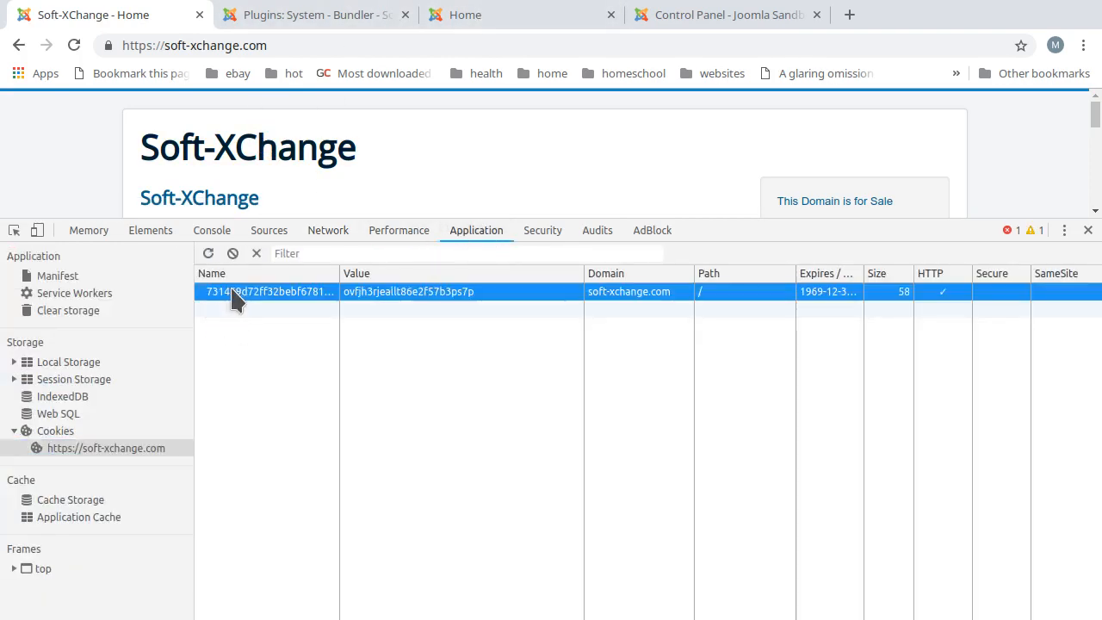
key(Delete)
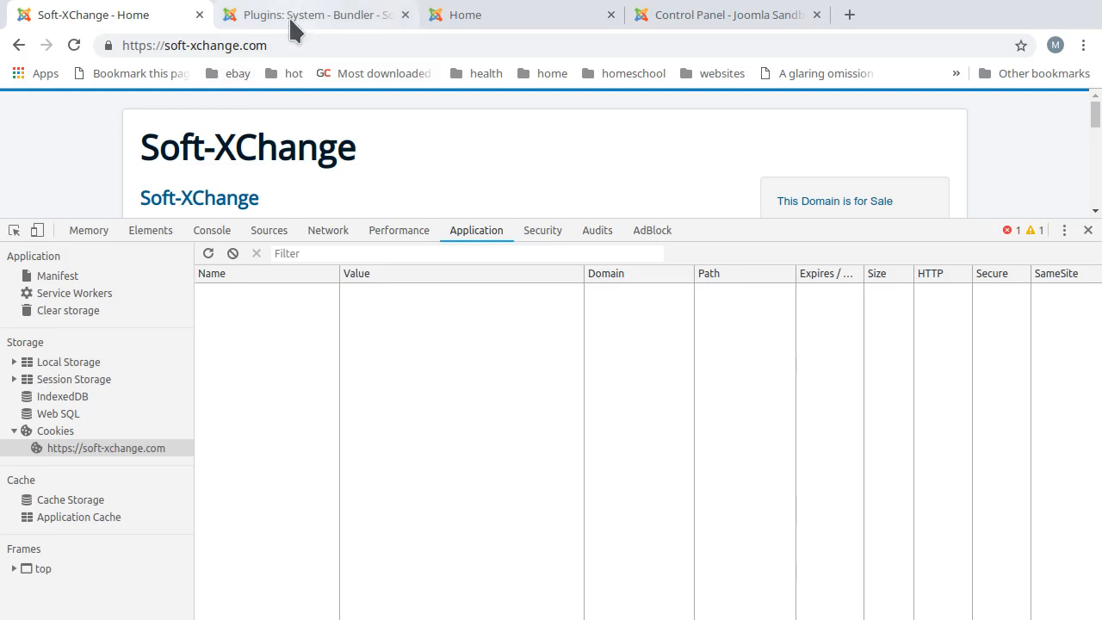
click(319, 230)
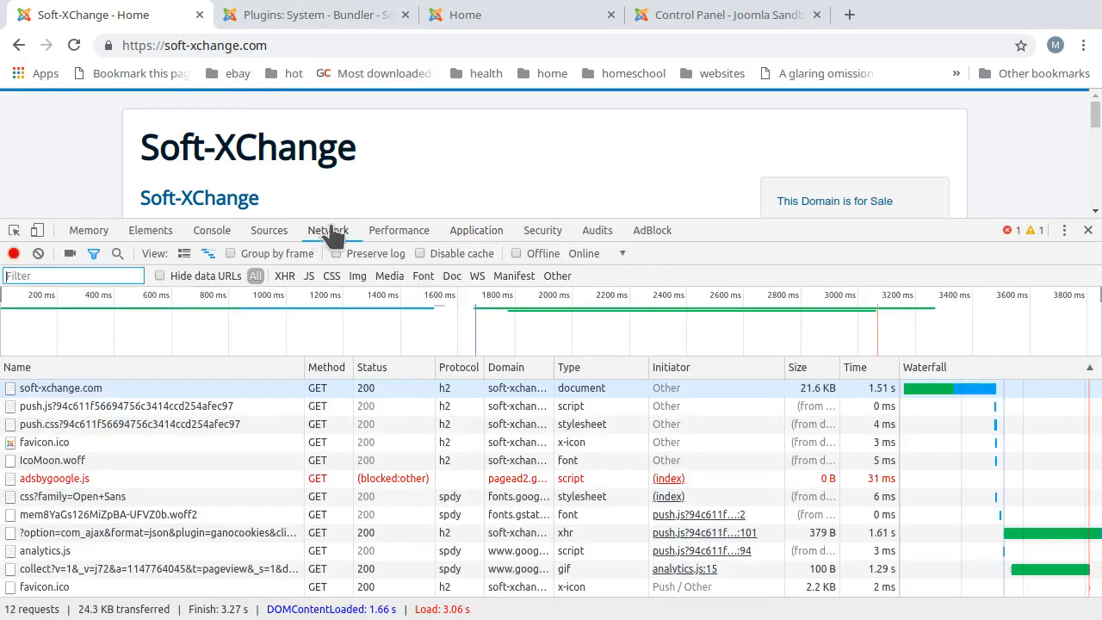
click(74, 45)
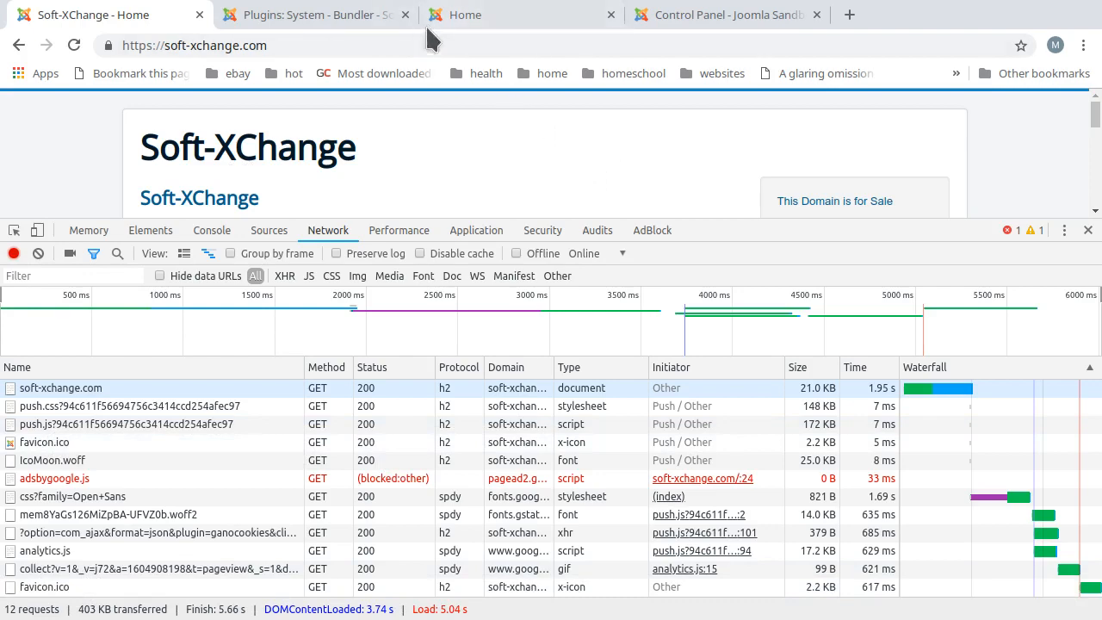
Inspect the Joomla Sandbox home page's sources and expand the css and js folders under jcb/media/plg_system_bundler.
click(456, 14)
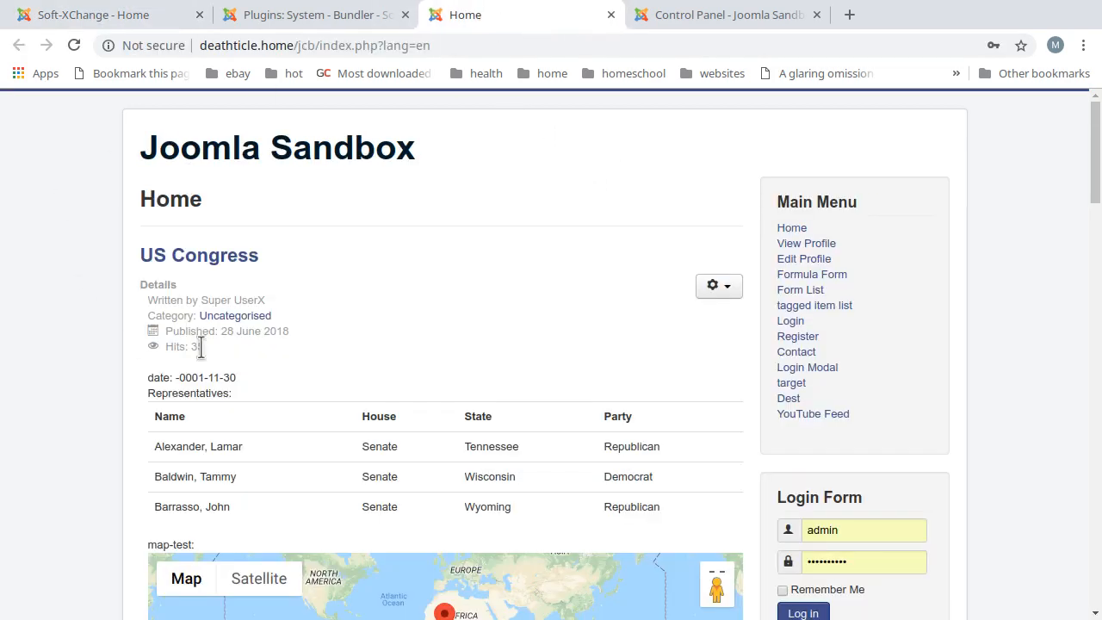
key(ctrl+shift+i)
click(282, 230)
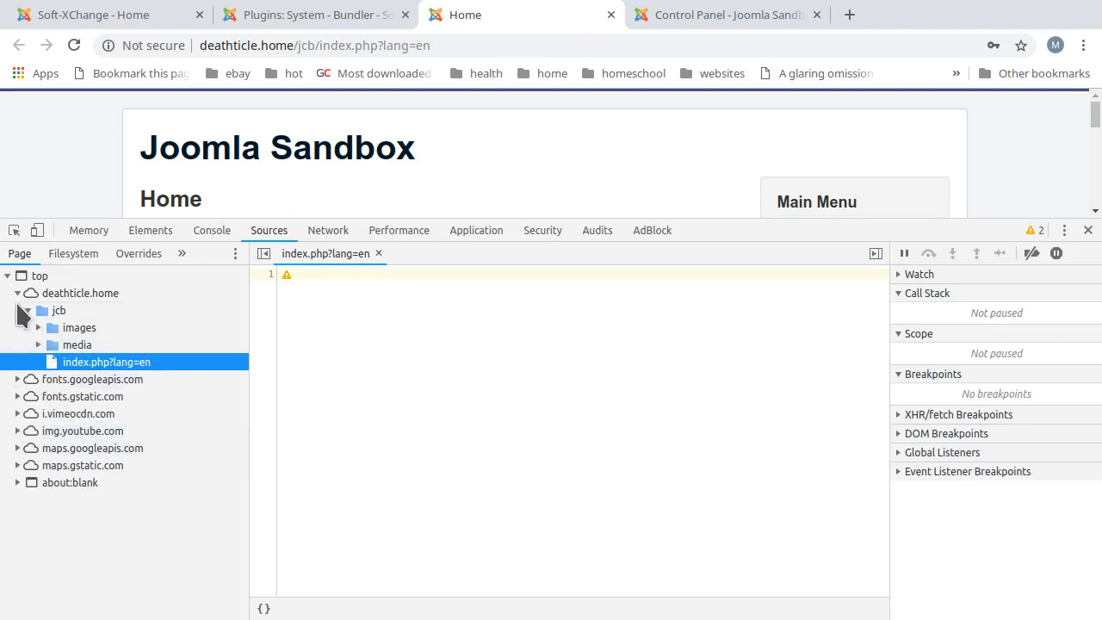
click(40, 344)
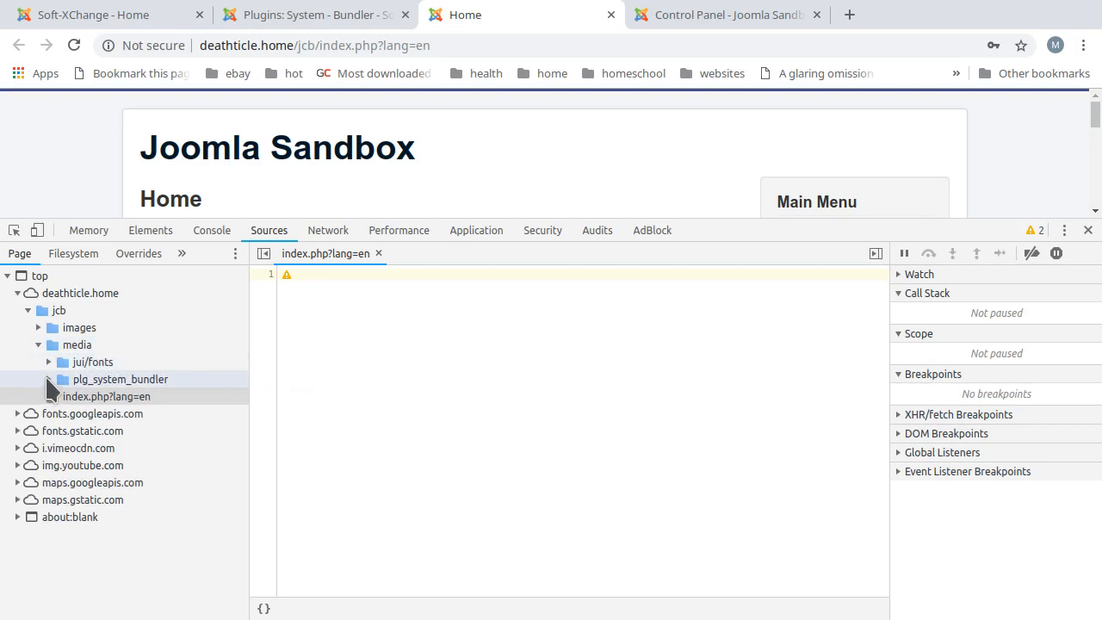
click(49, 378)
click(58, 413)
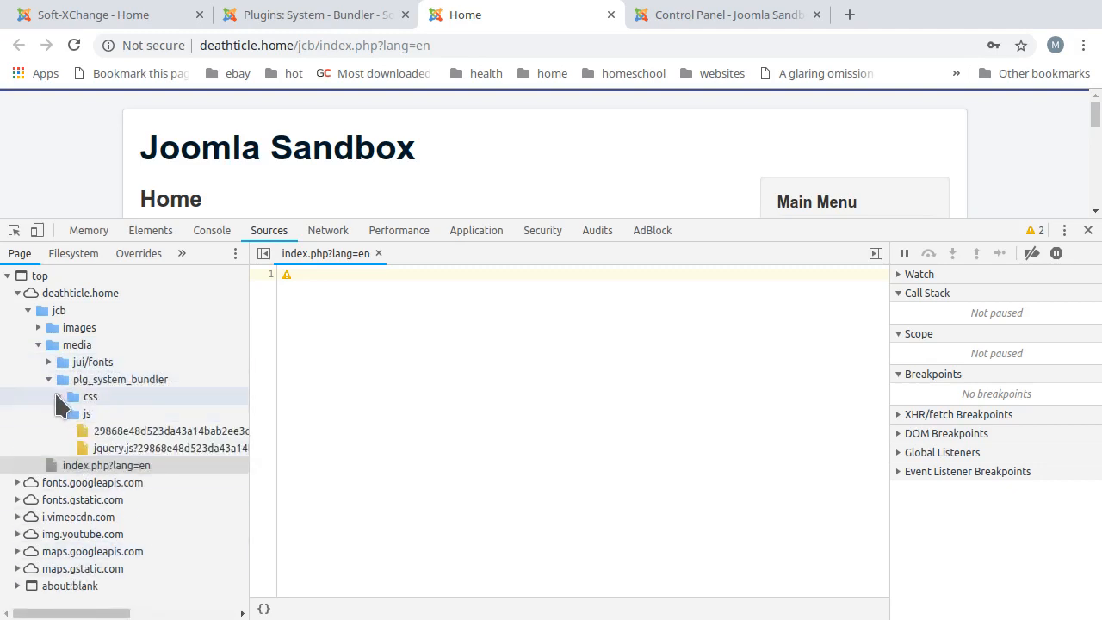
click(58, 396)
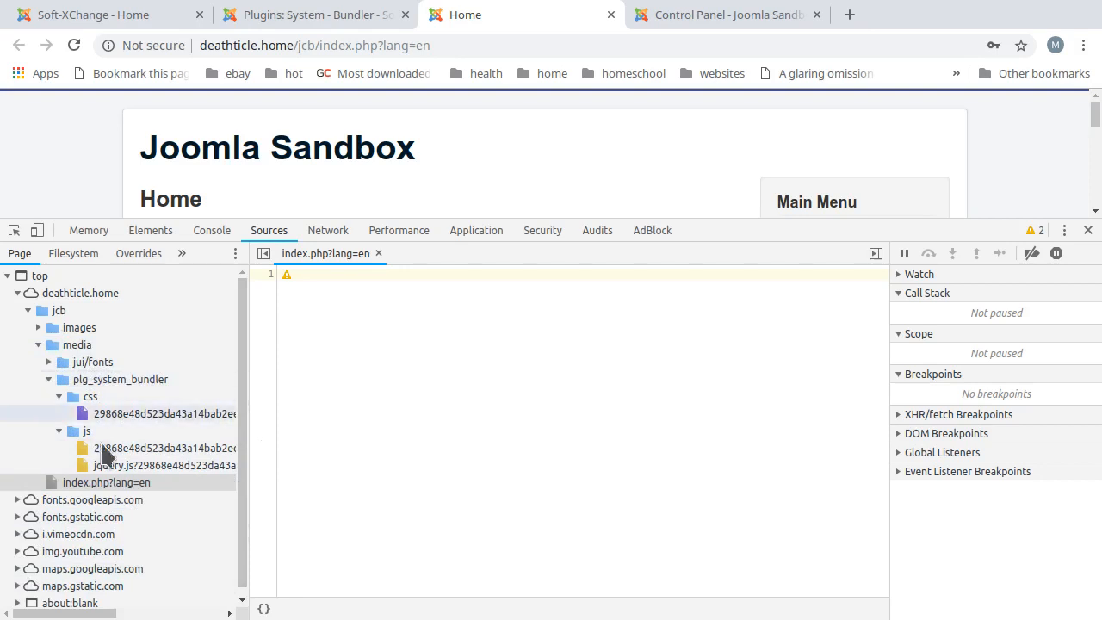
Open the System - Bundler plugin's settings in the Joomla Sandbox administrator, finding it among the plugins by the filter "bundler".
click(714, 17)
click(461, 102)
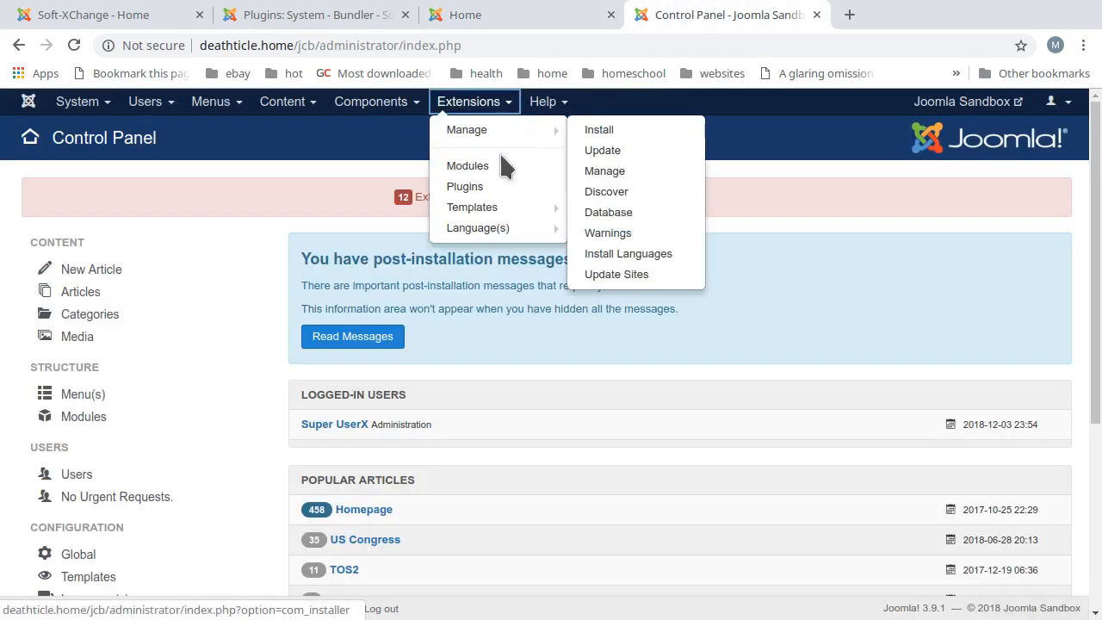
click(482, 182)
click(135, 230)
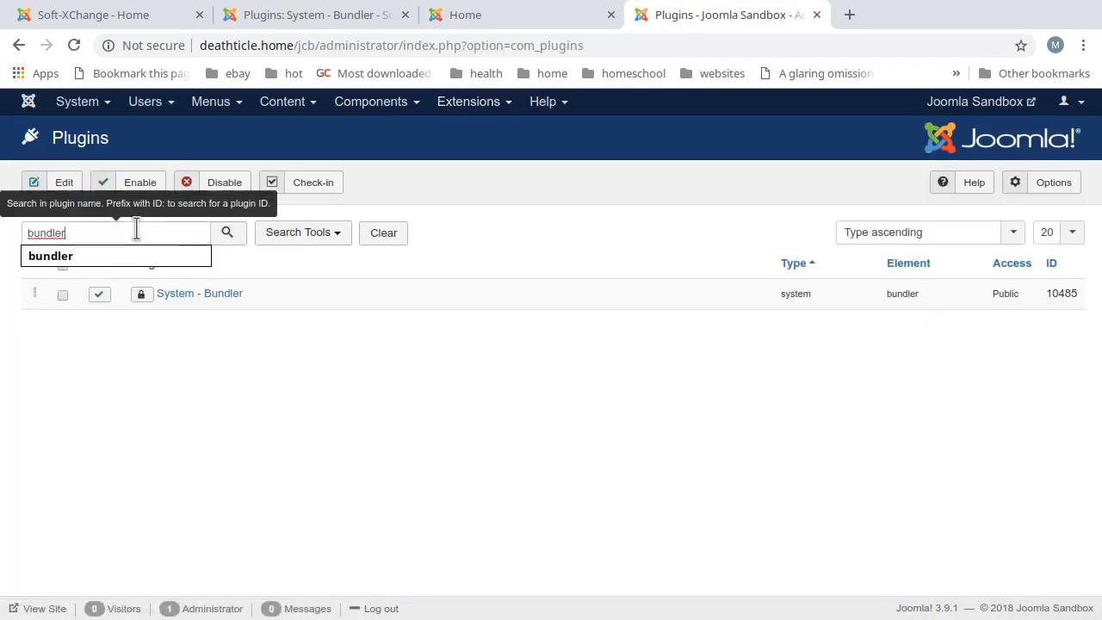
click(177, 293)
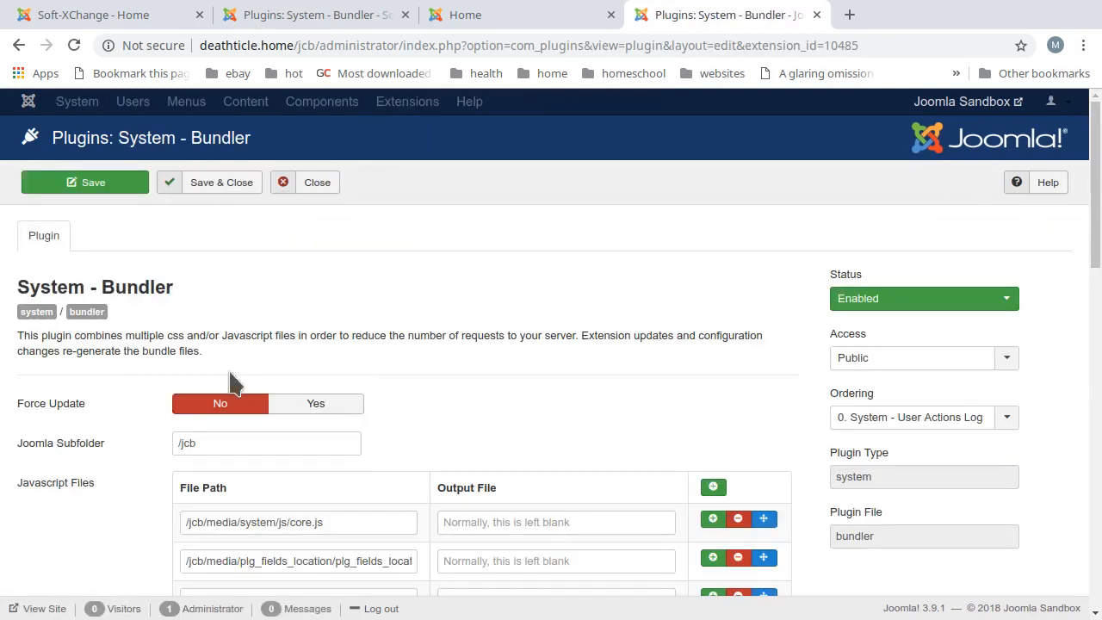
Review the plugin's Joomla Subfolder setting and compare it with the jcb part of the sandbox home page's address.
scroll(147, 292, down, 3)
scroll(52, 313, down, 3)
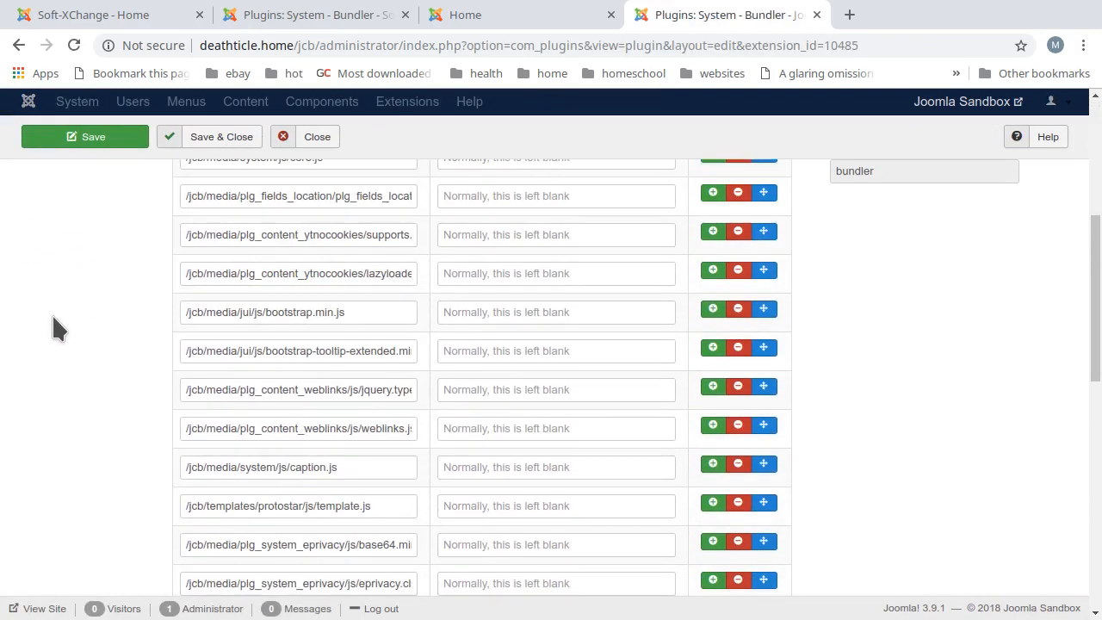
scroll(52, 313, up, 4)
mouse_move(30, 352)
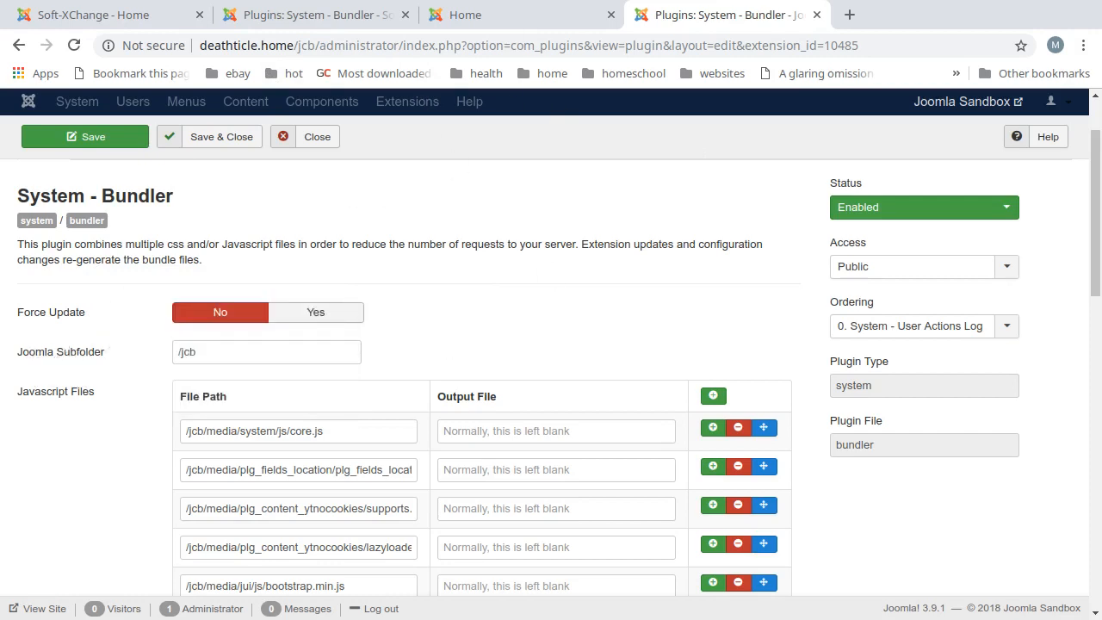
click(479, 18)
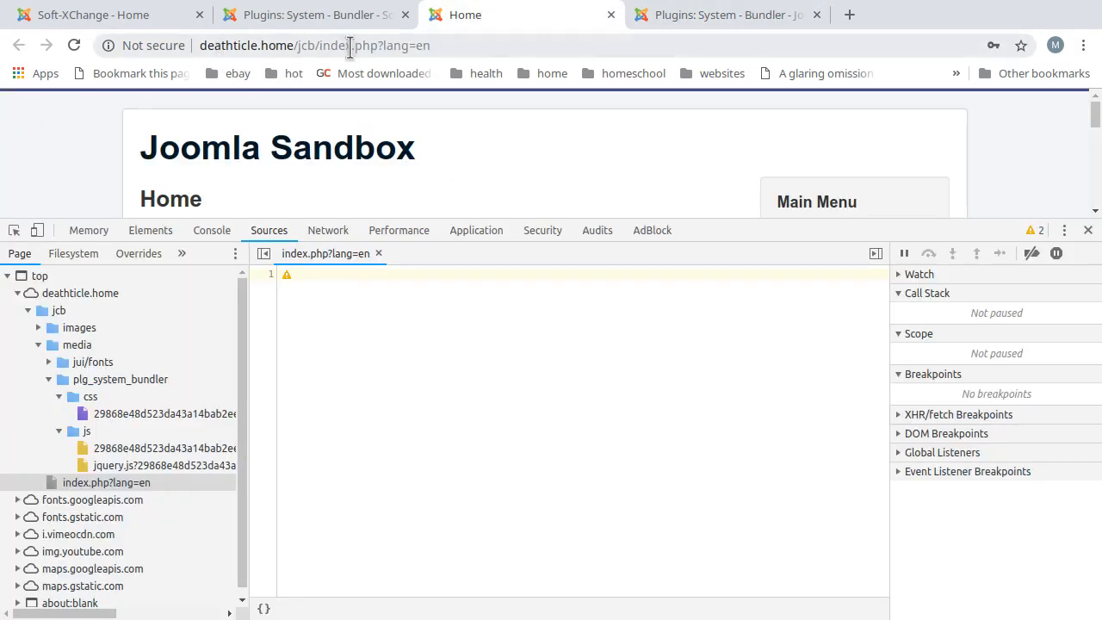
click(298, 46)
drag(298, 46, 318, 45)
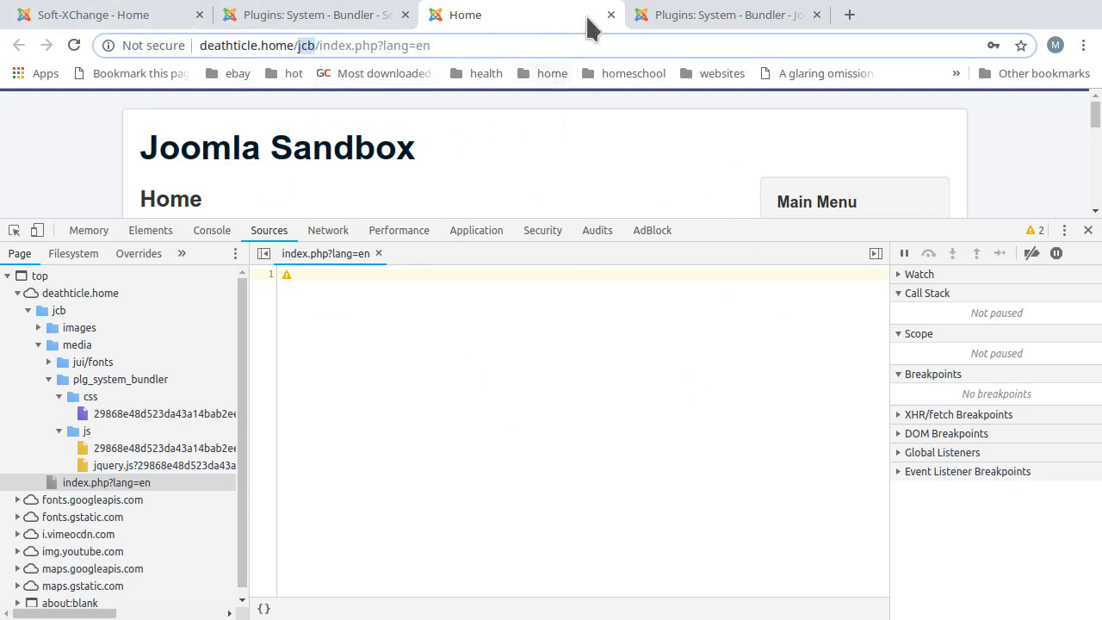
click(728, 16)
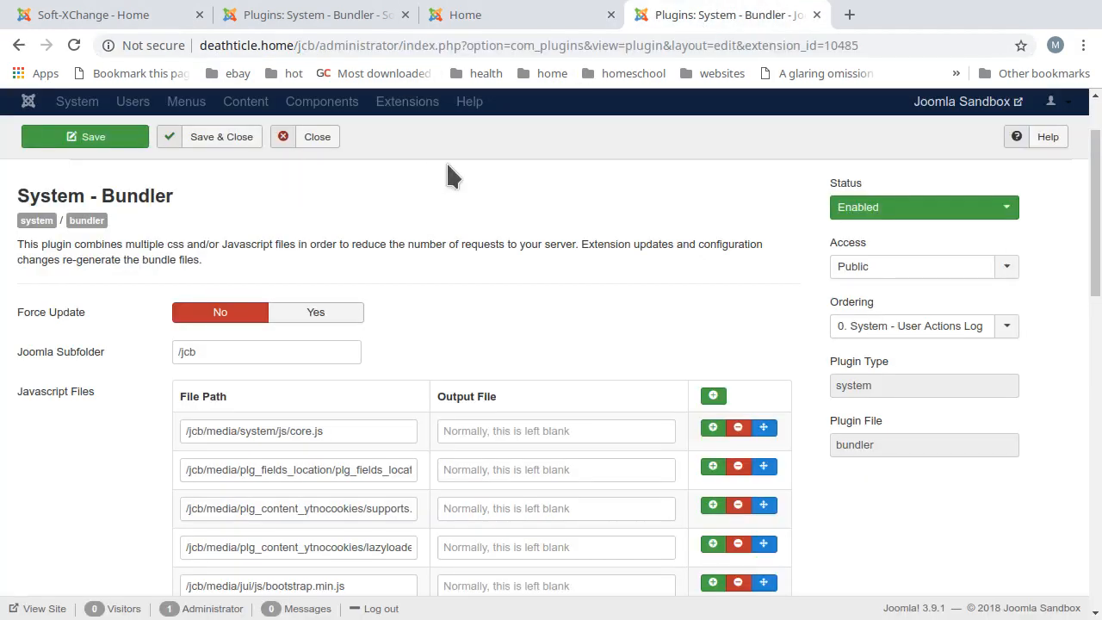
click(107, 348)
click(467, 228)
scroll(86, 447, down, 1)
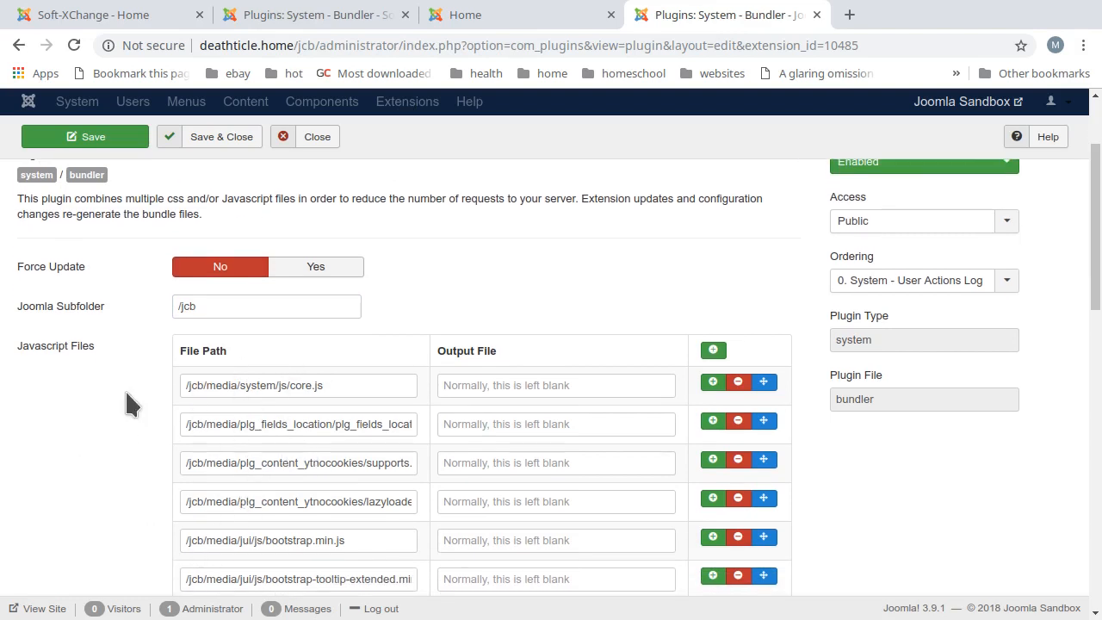
triple_click(238, 306)
click(416, 241)
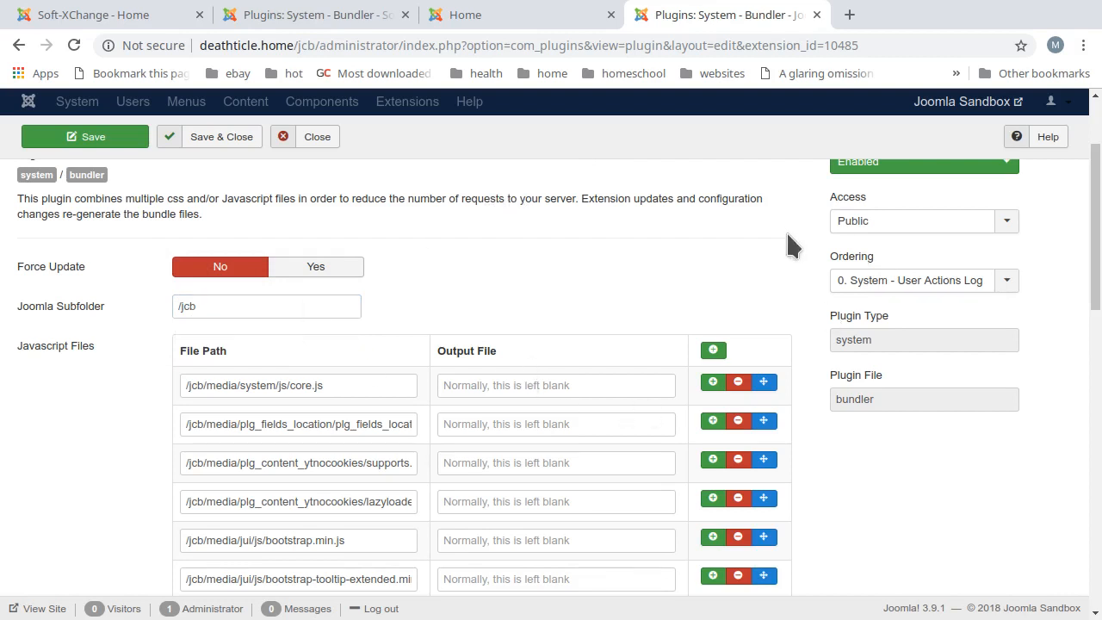
Review the plugin's listed JavaScript file paths and their output file names down to the start of the stylesheets.
scroll(600, 233, down, 2)
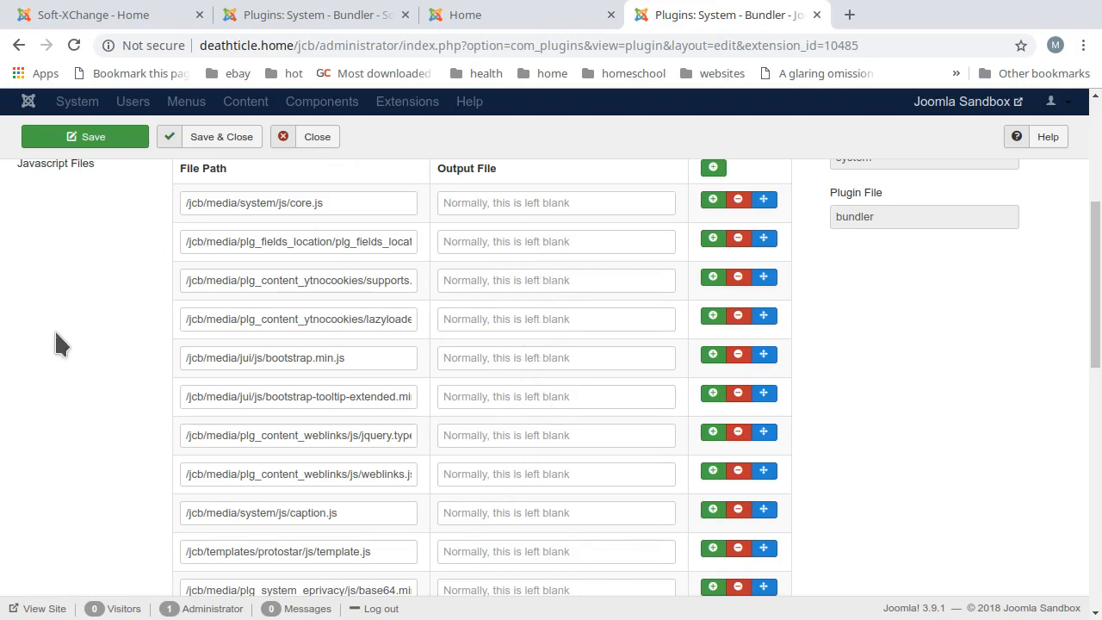
scroll(101, 281, down, 3)
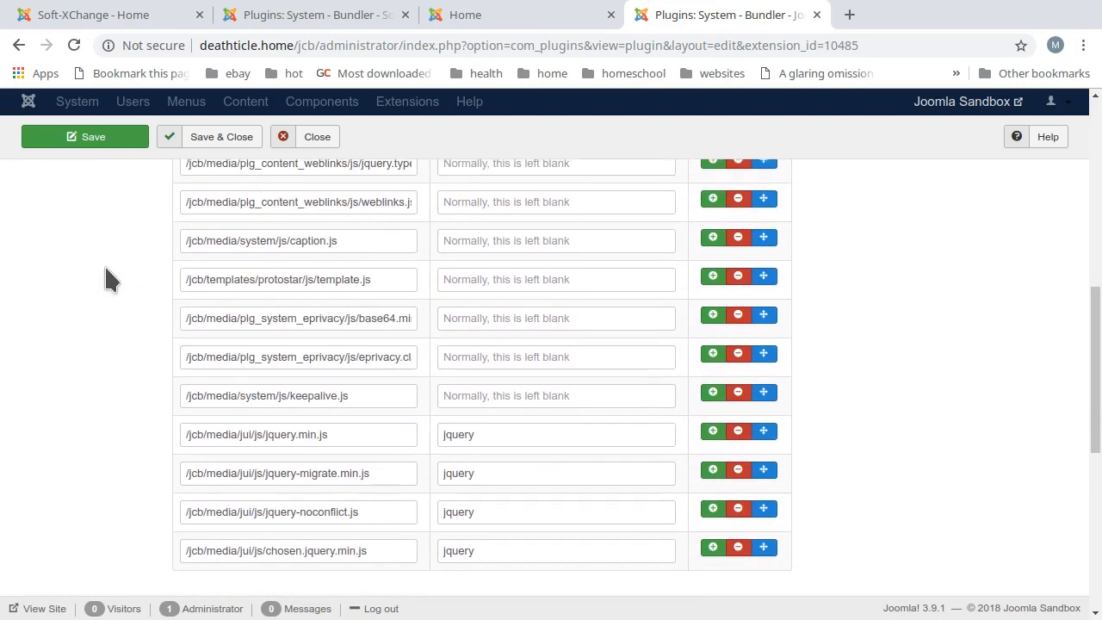
scroll(106, 278, up, 3)
scroll(107, 279, down, 1)
scroll(106, 279, down, 3)
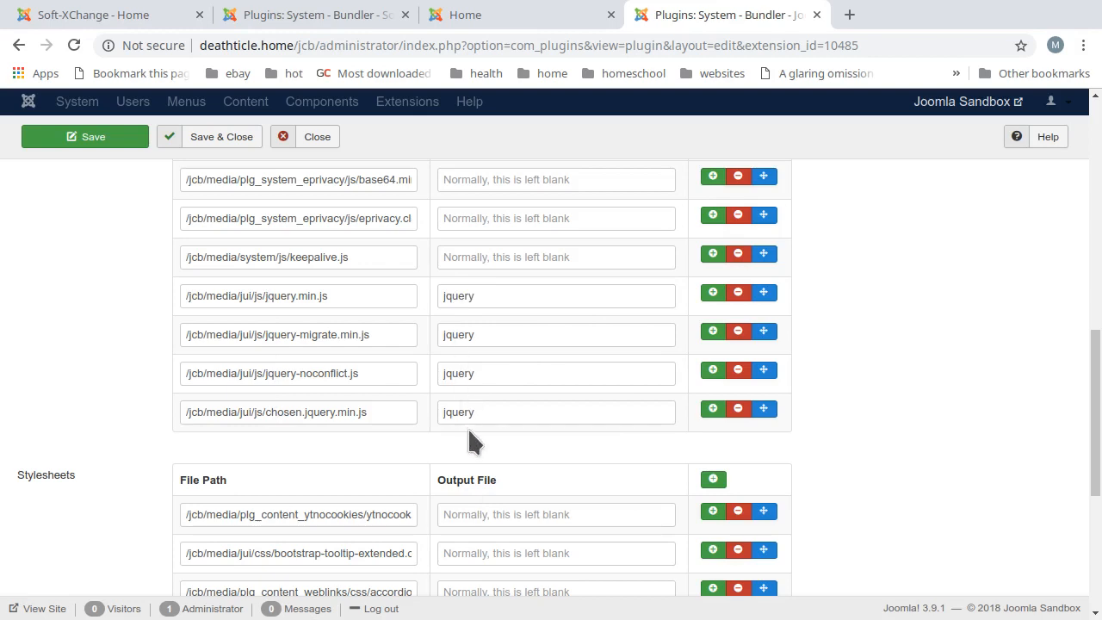
View the contents of the bundled jquery.js and the other bundled JavaScript file in the sandbox home page's sources.
click(497, 14)
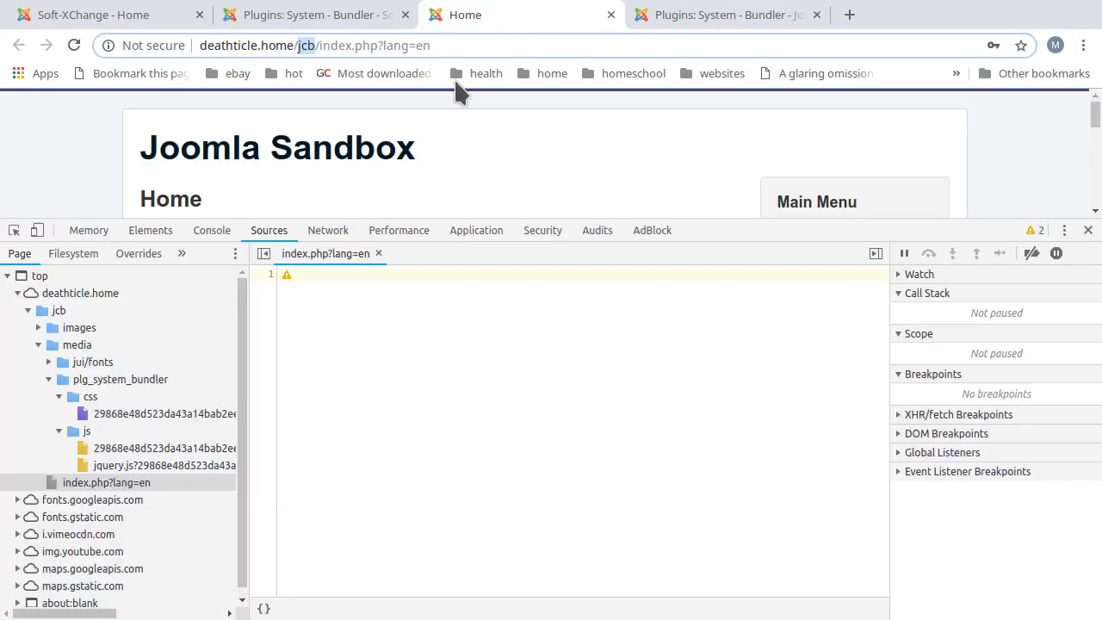
click(118, 469)
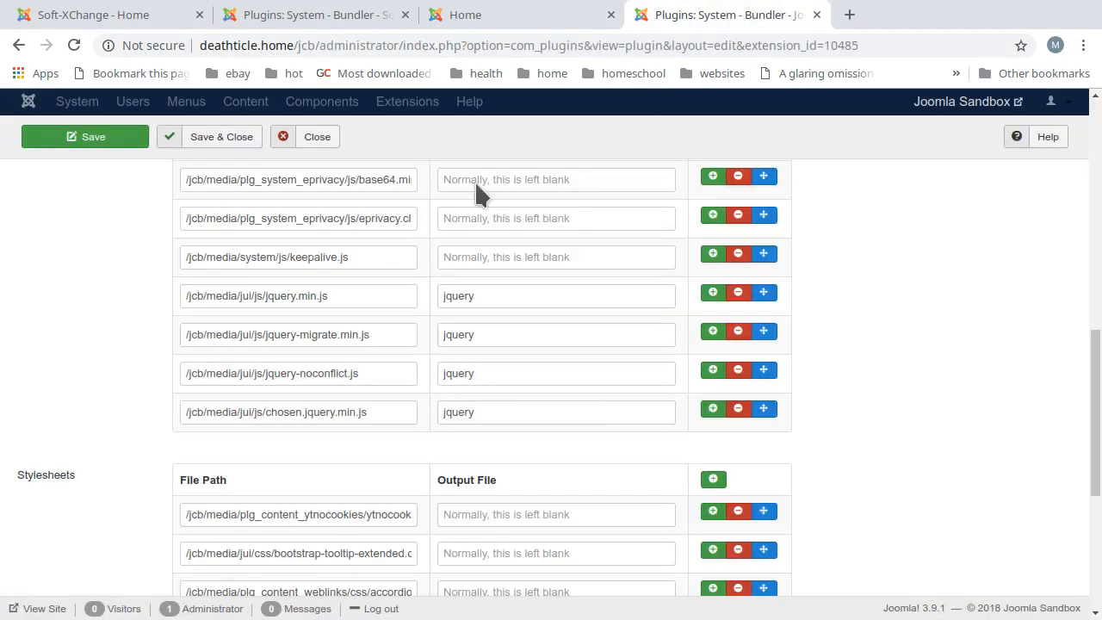
click(740, 15)
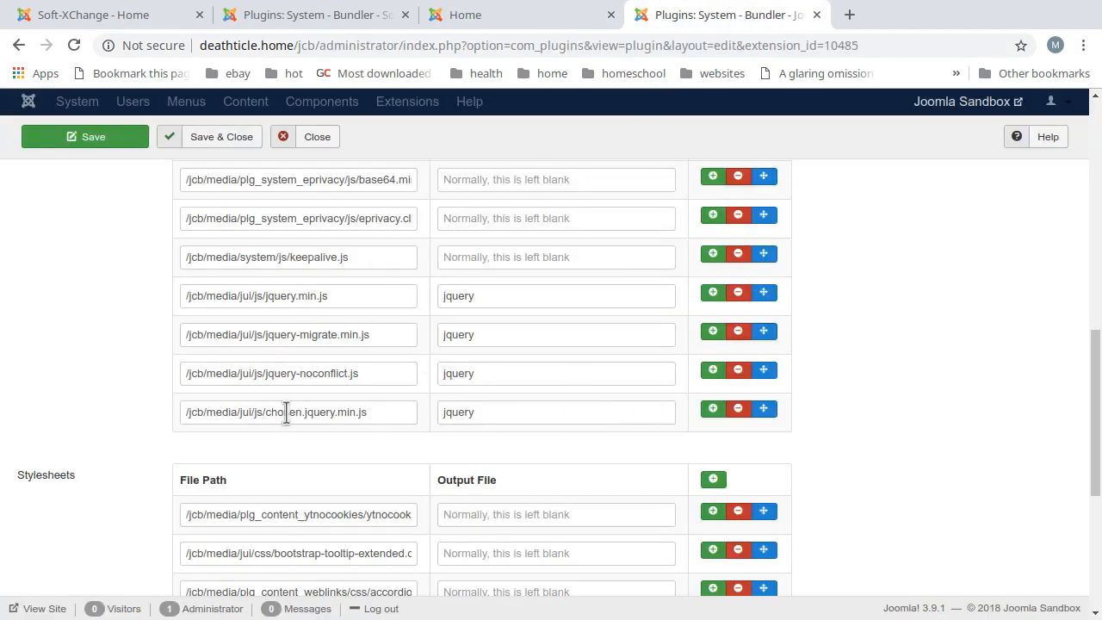
click(496, 25)
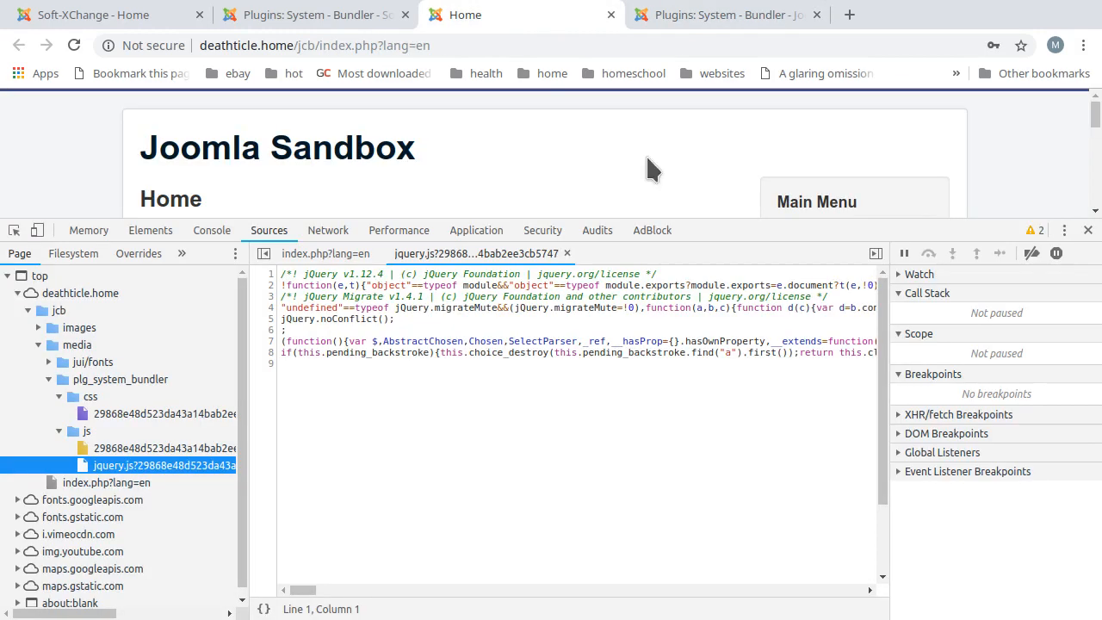
click(120, 448)
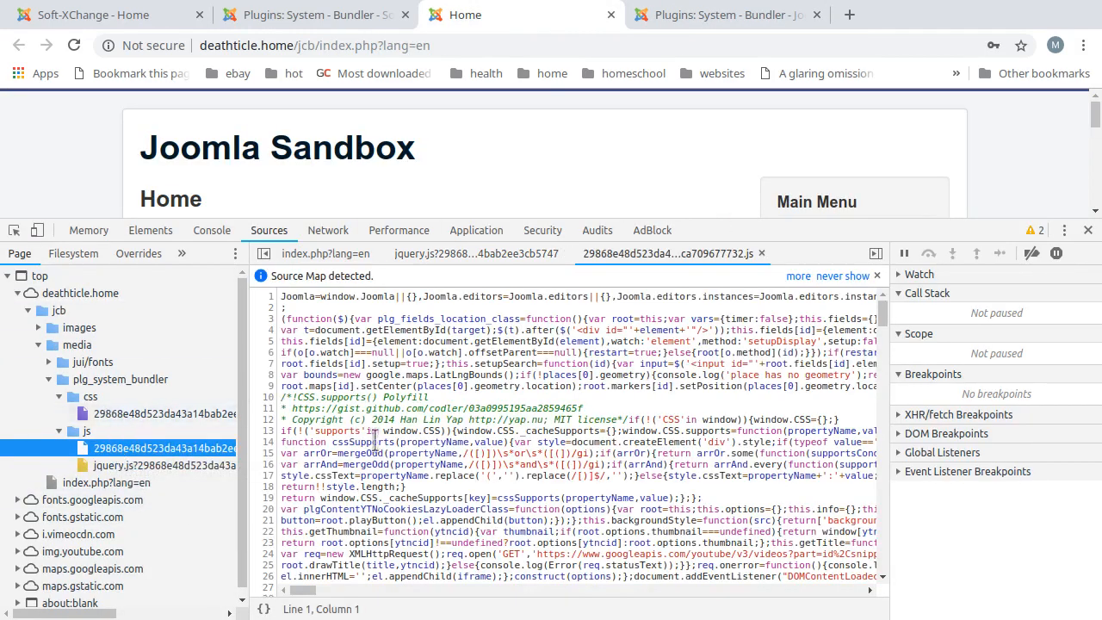
Return to the sandbox's Bundler settings and compare the JavaScript entries with blank output files to those assigned to jquery.
click(706, 17)
scroll(521, 291, up, 5)
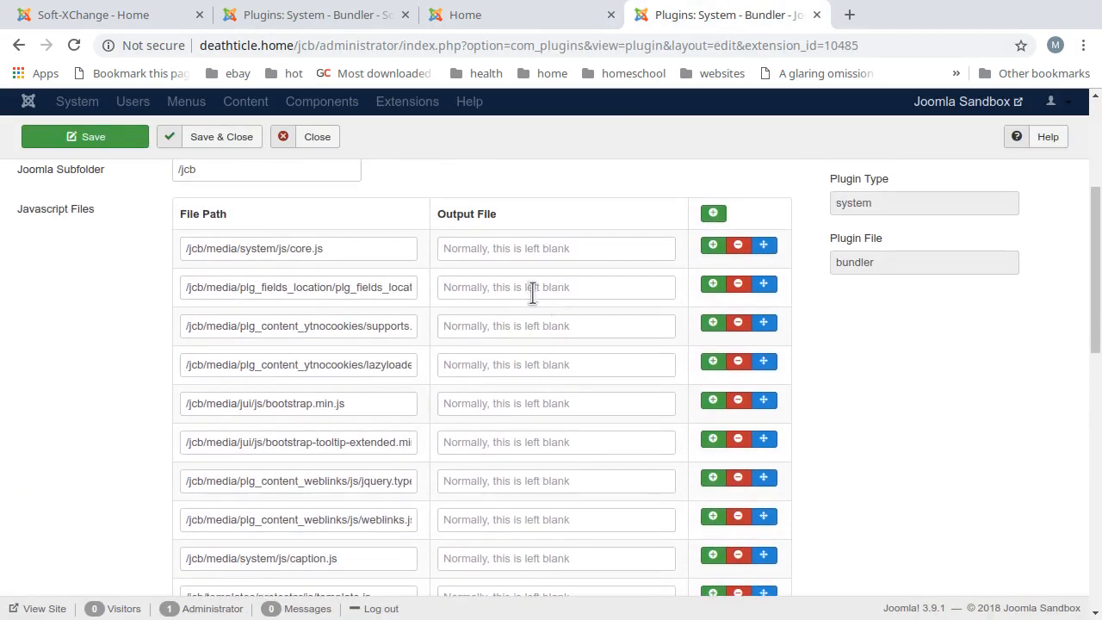
scroll(560, 336, down, 3)
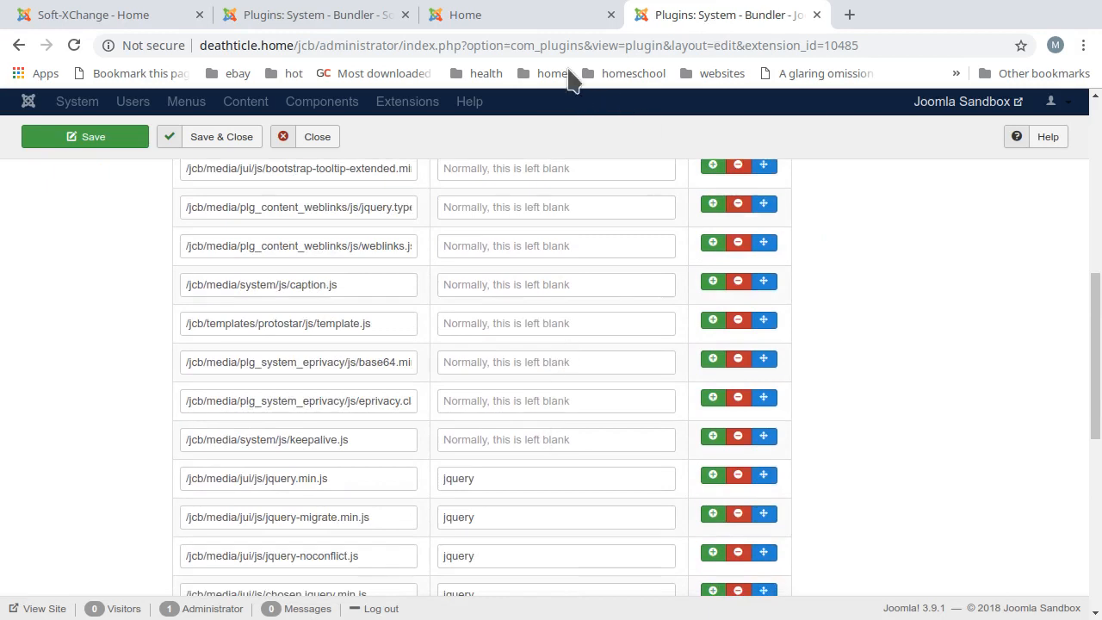
Compare the sandbox home page's bundled sources with the Bundler settings, and view the contents of the bundled stylesheet in the css folder.
click(550, 17)
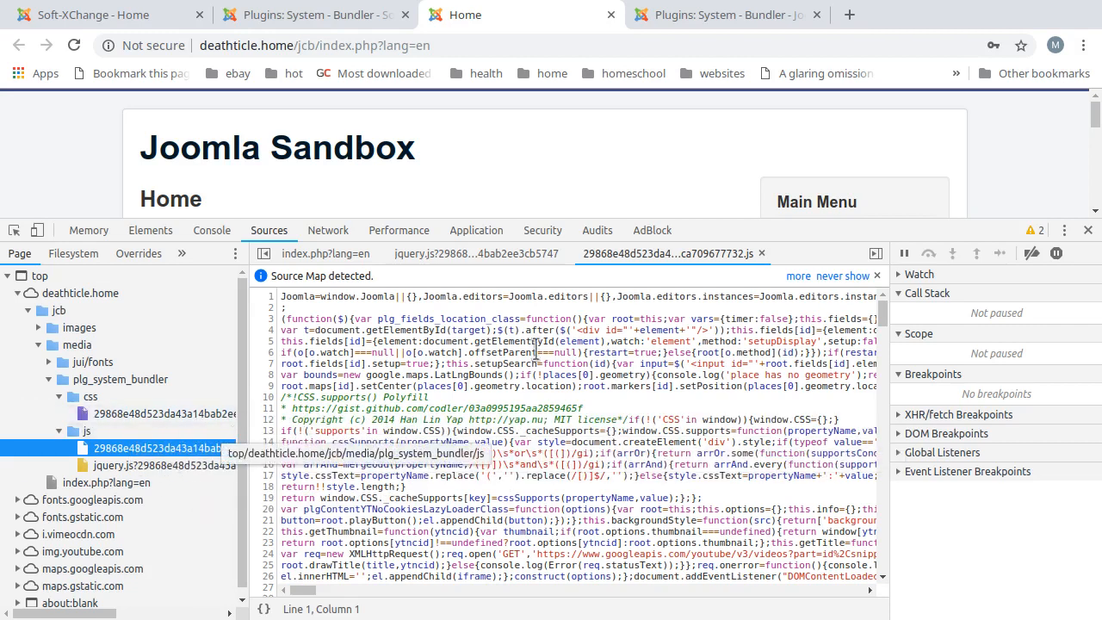
click(730, 17)
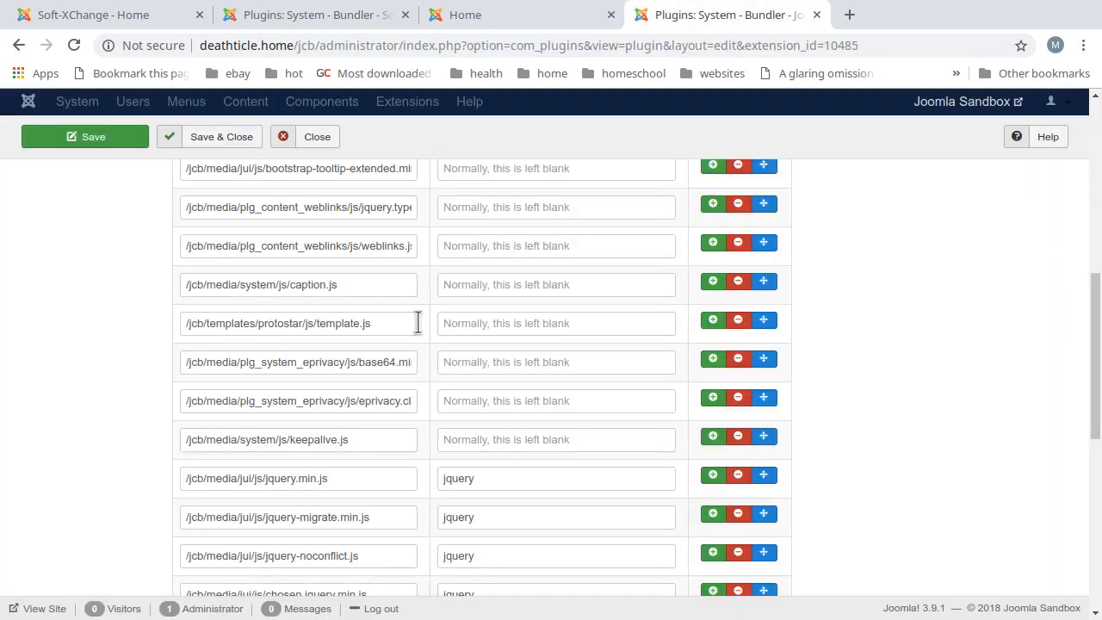
click(568, 21)
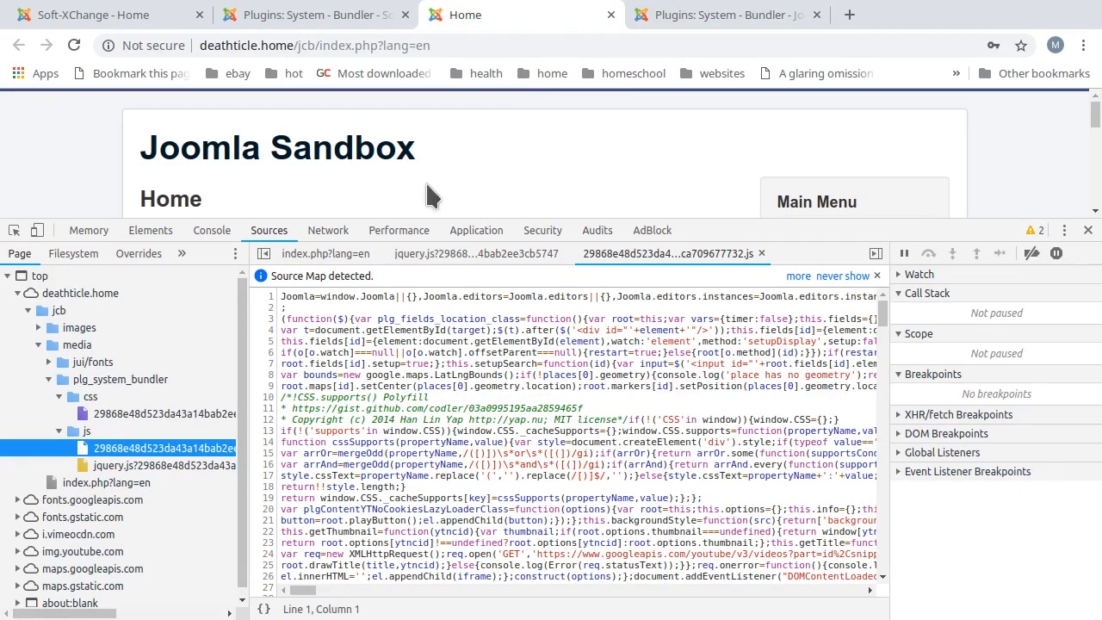
click(157, 414)
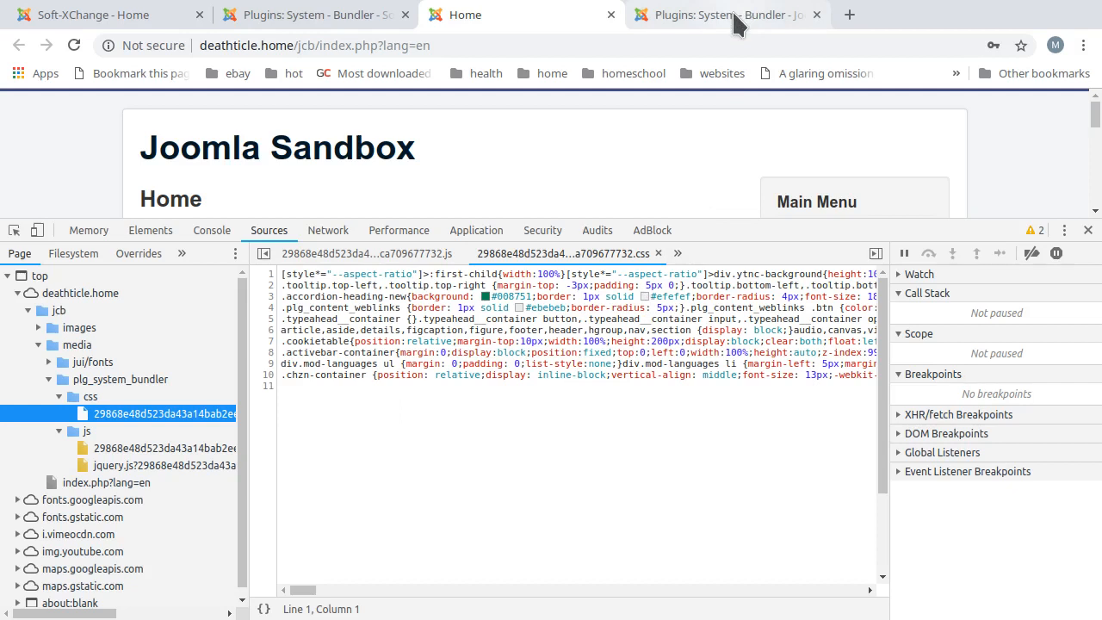
Examine the combined code in the bundled JavaScript file without the jquery name, and return to its first line.
click(129, 447)
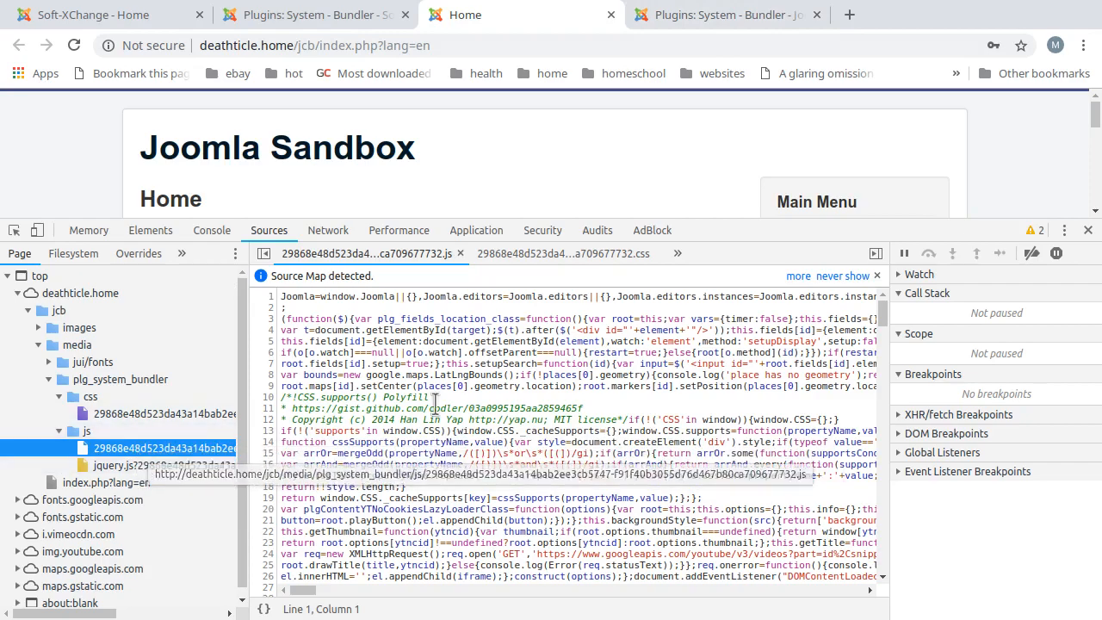
scroll(437, 396, down, 15)
scroll(437, 396, down, 15)
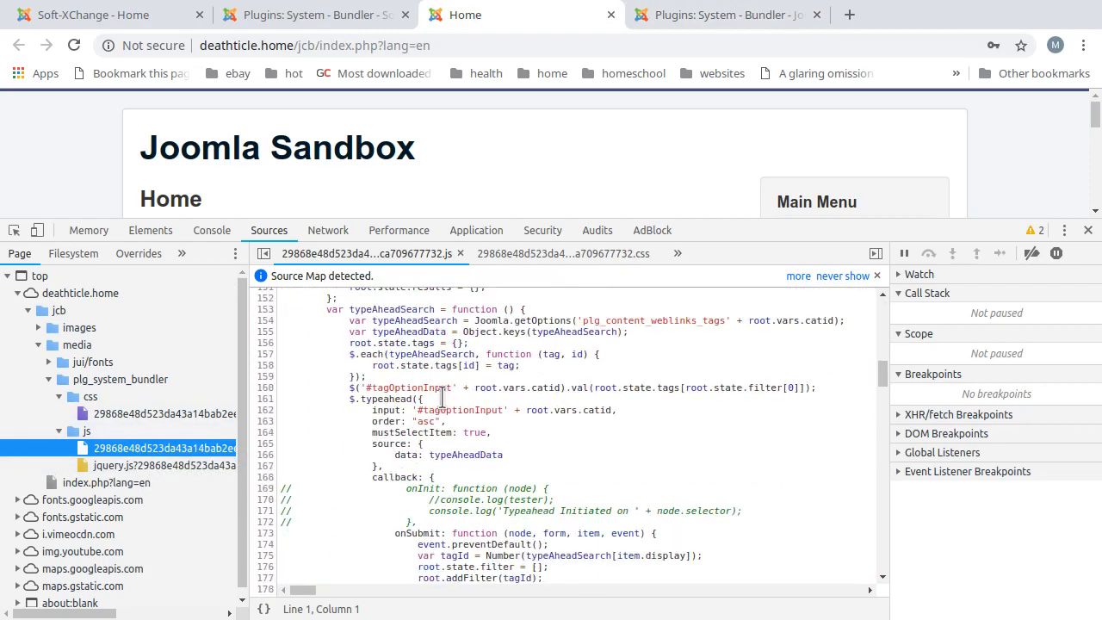
drag(886, 400, 890, 303)
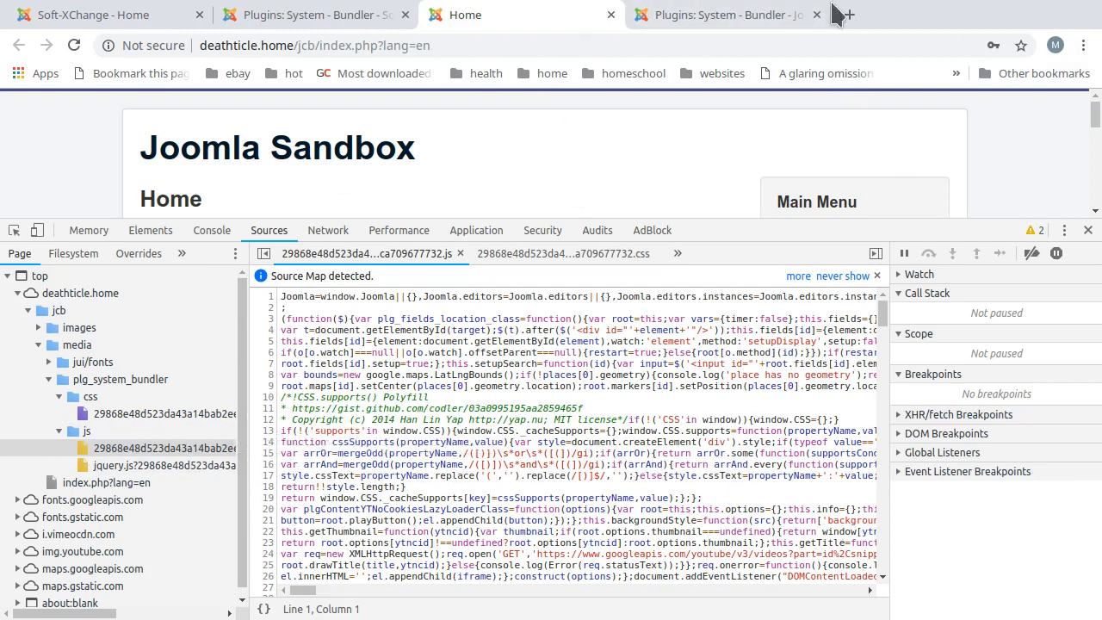
Return to the sandbox's Bundler settings, look over the file lists, and close the plugin without saving.
click(723, 24)
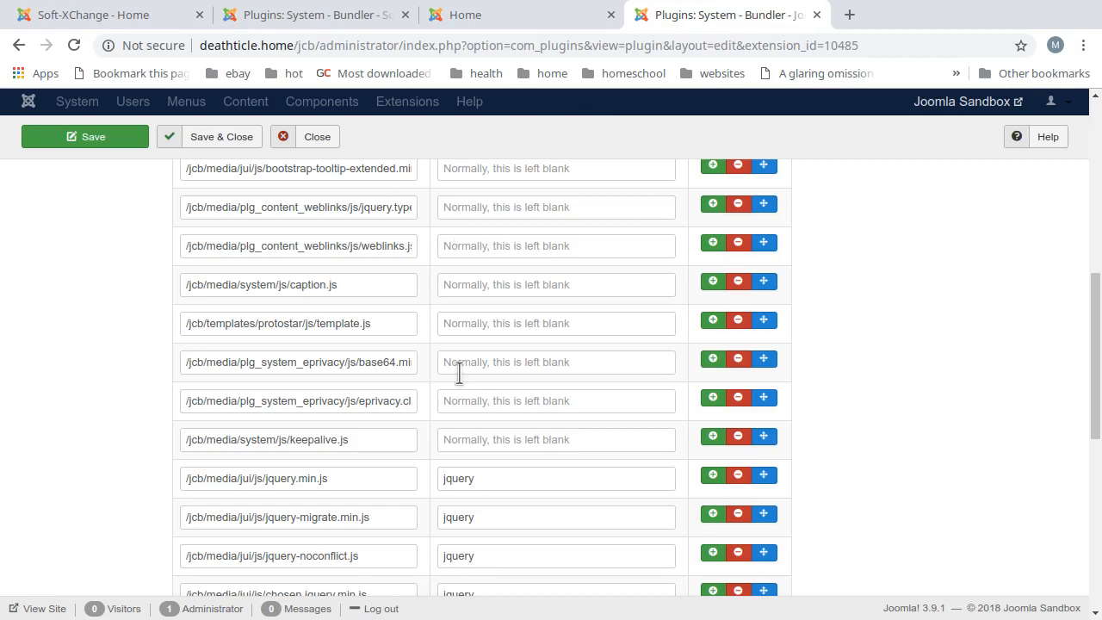
scroll(459, 378, down, 6)
scroll(459, 387, up, 10)
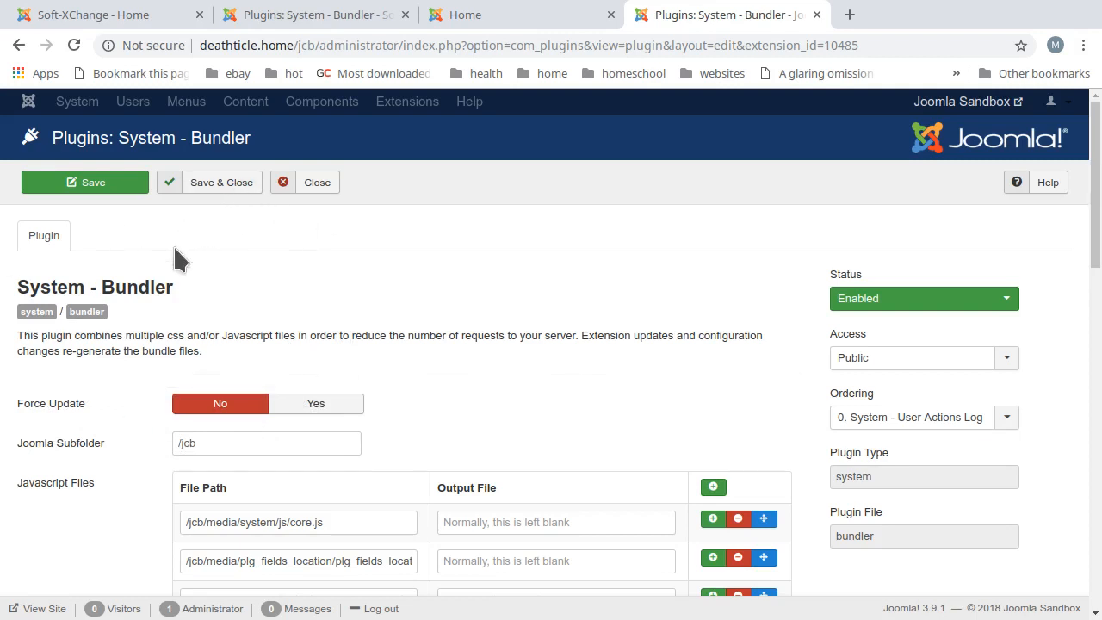
click(328, 184)
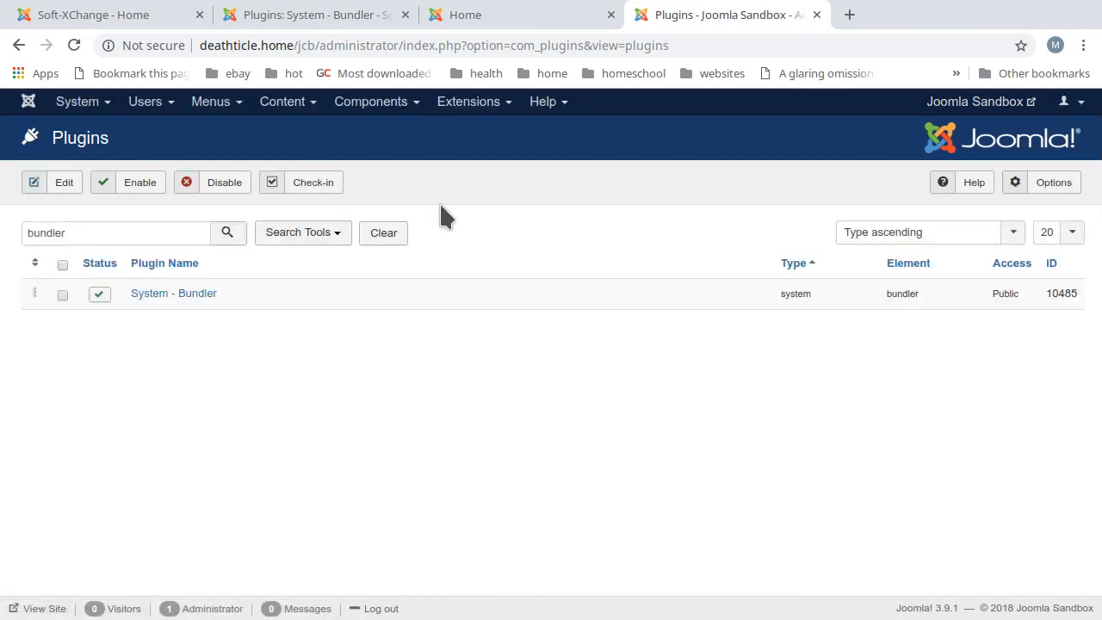